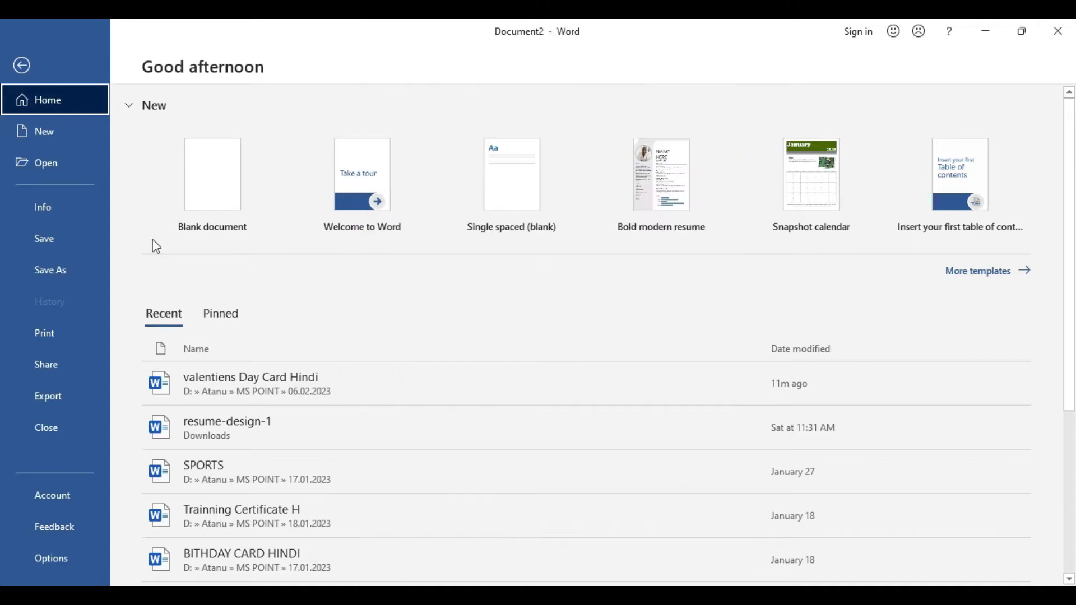
Create a new Blank document (Document4) from Word's start screen
left_click(191, 179)
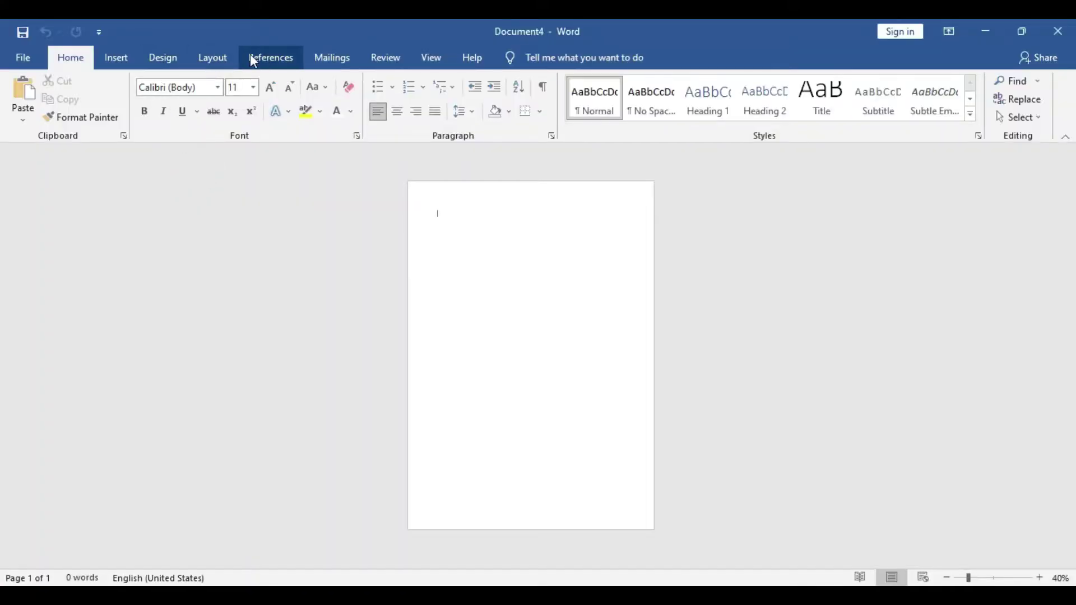
Set the top, left, bottom and right page margins all to 0 in Custom Margins
left_click(233, 56)
left_click(30, 107)
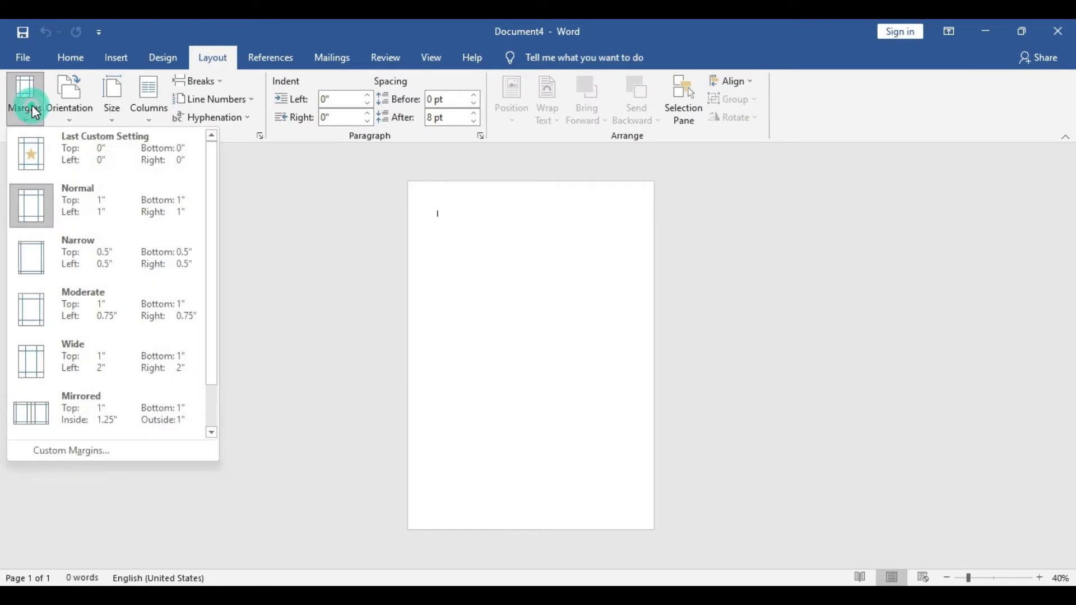
left_click(70, 449)
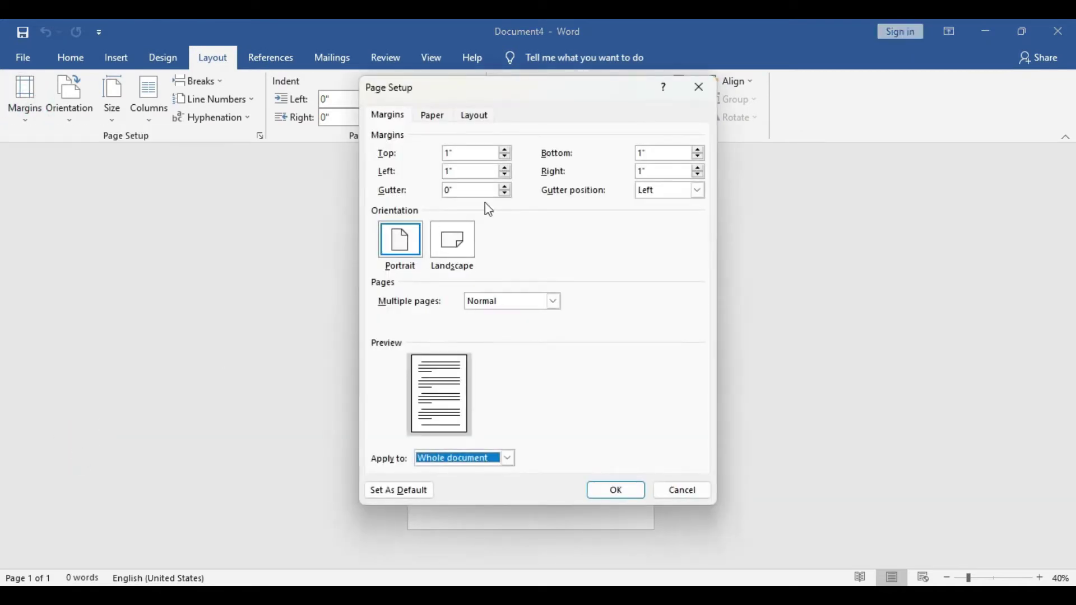
double_click(448, 153)
type("0")
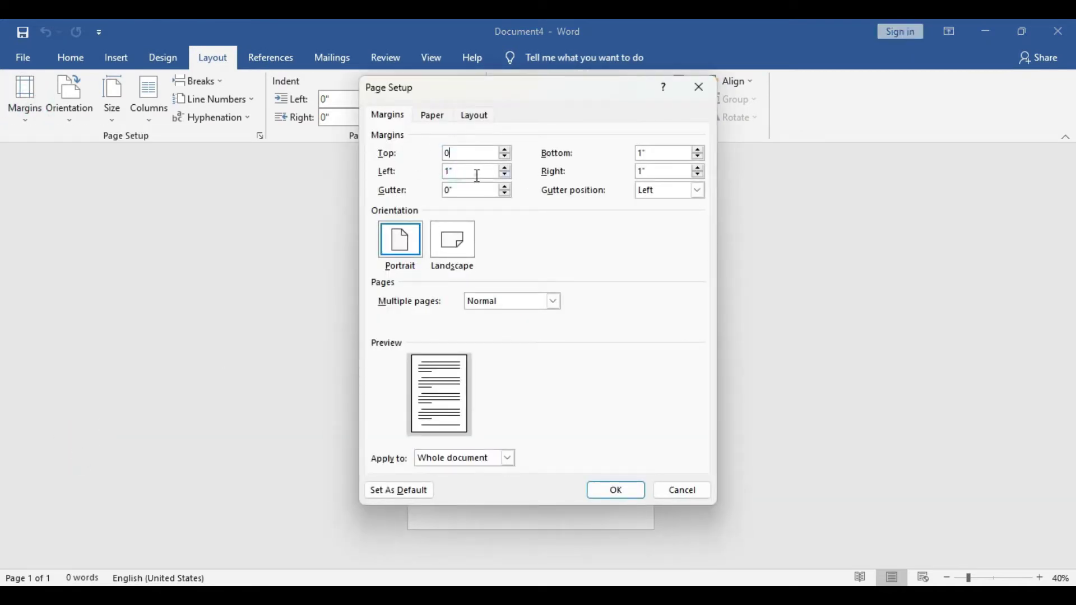
double_click(474, 172)
type("0")
double_click(663, 153)
type("0")
double_click(651, 171)
type("0")
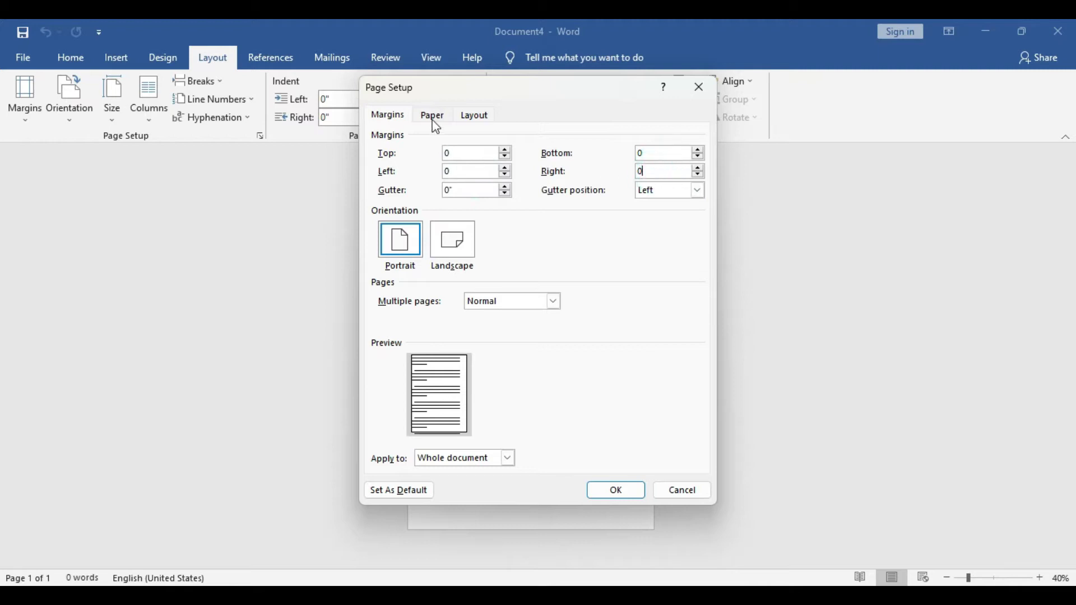
Set the paper size to 3.5 × 5 inches, apply, and ignore the margin warning
left_click(433, 116)
double_click(454, 175)
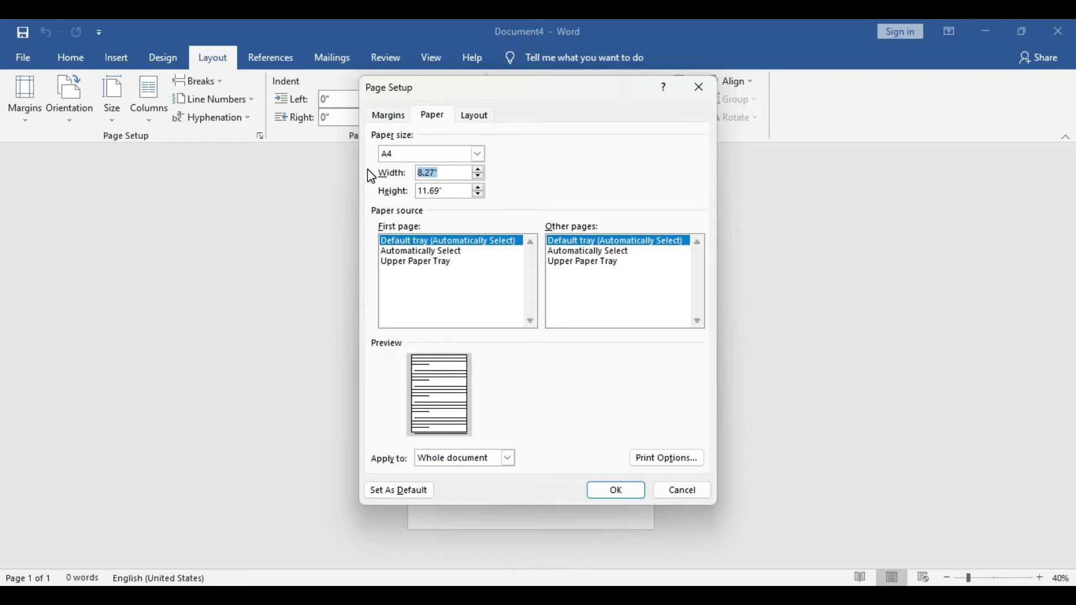
type("3.5")
double_click(437, 191)
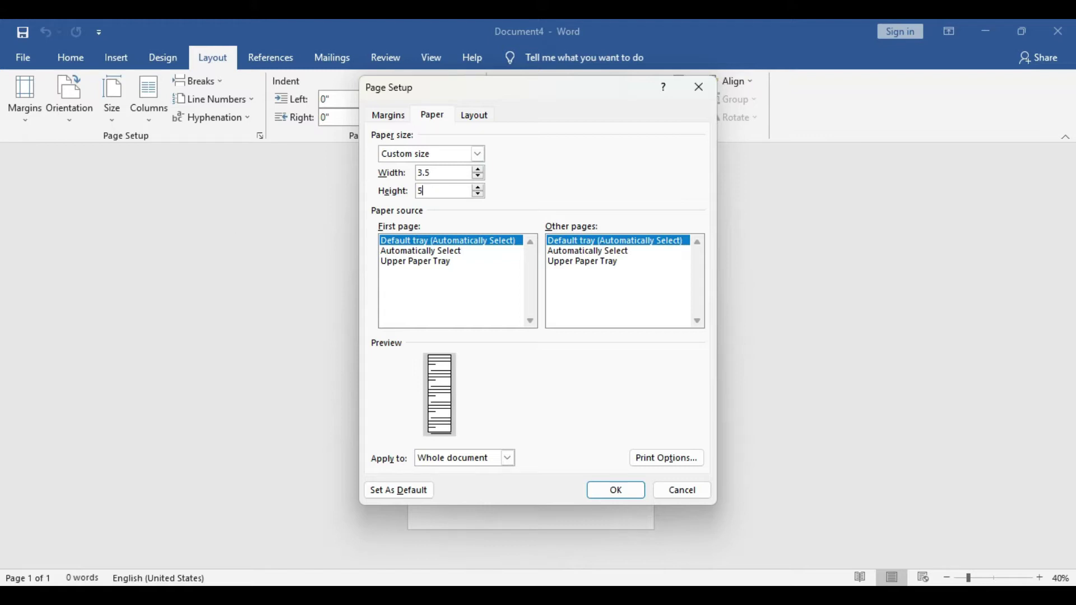
left_click(606, 486)
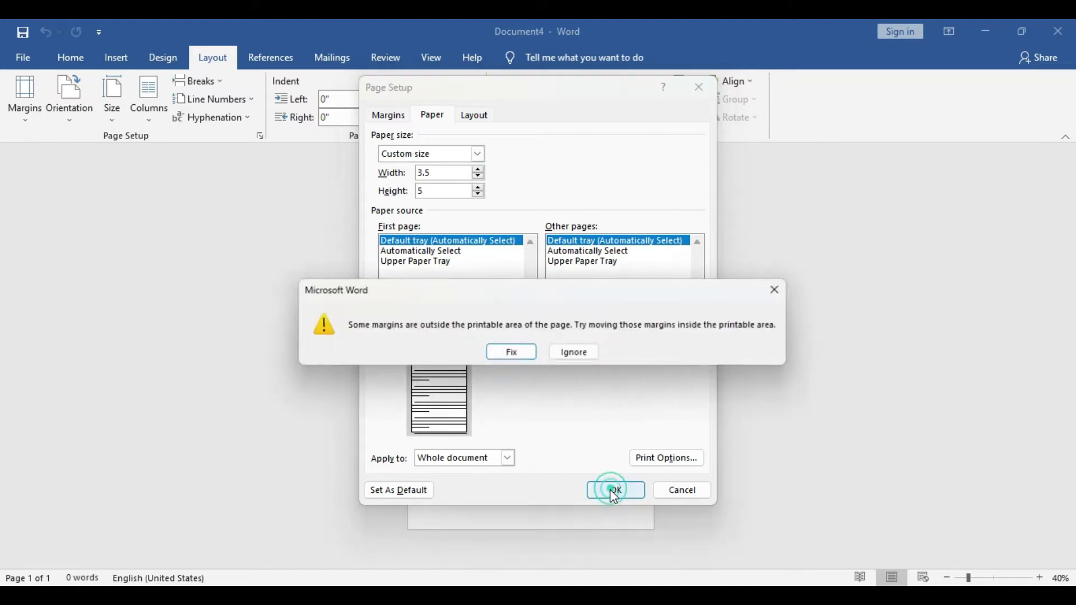
left_click(577, 353)
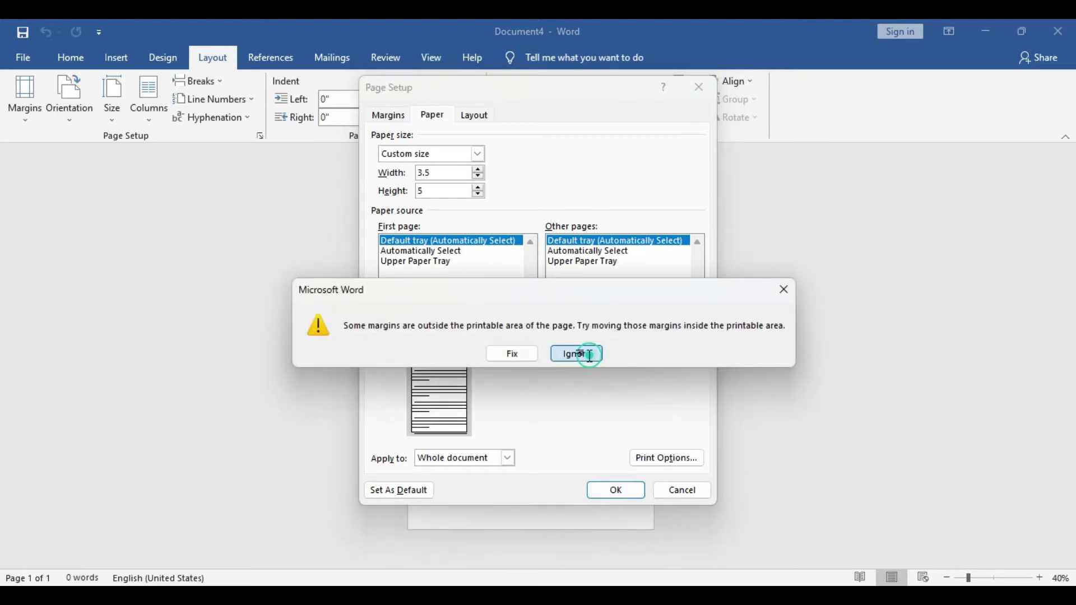
scroll(596, 441, "up", 7, "ctrl")
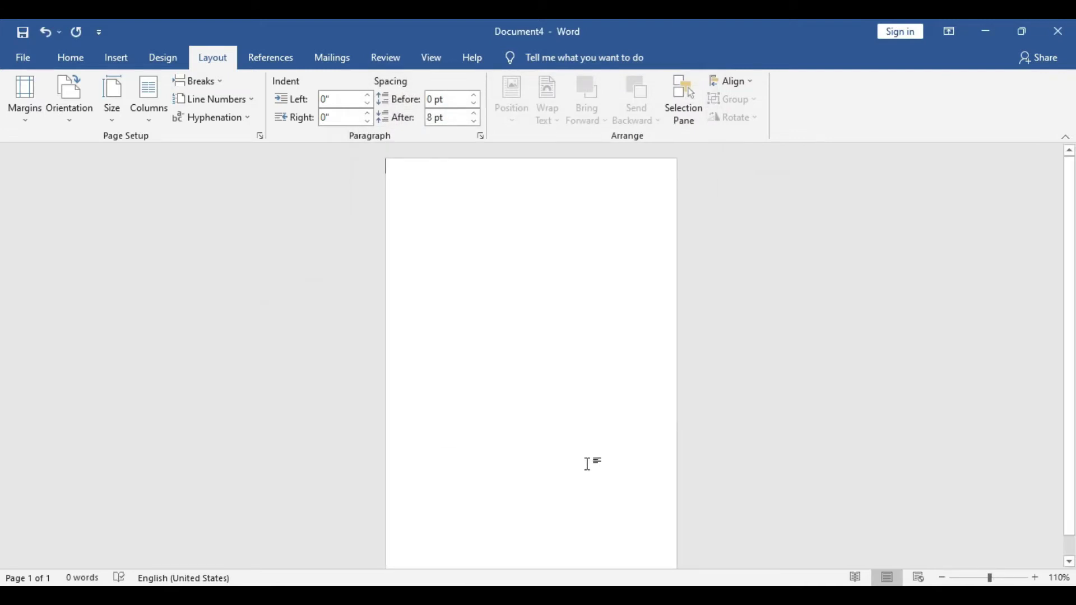
Draw a rectangle covering the whole page
scroll(587, 461, "down", 1, "ctrl")
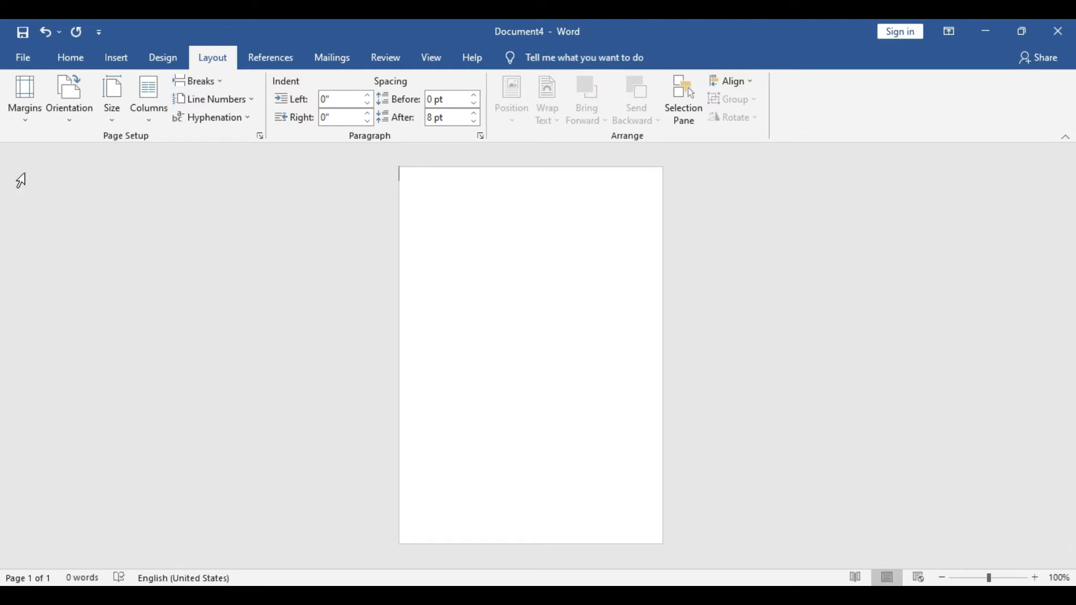
left_click(116, 58)
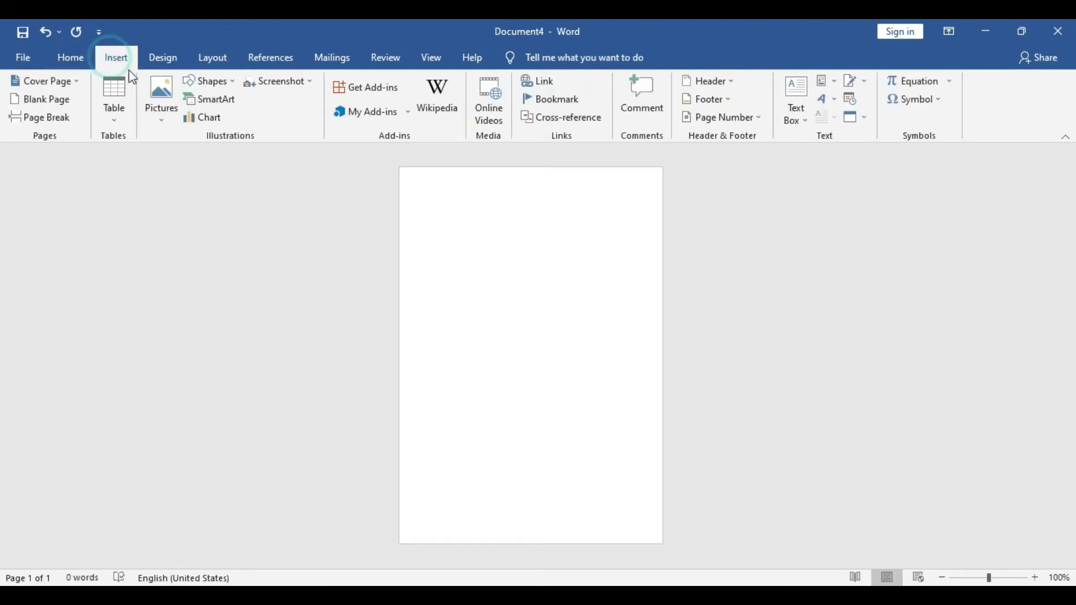
left_click(206, 82)
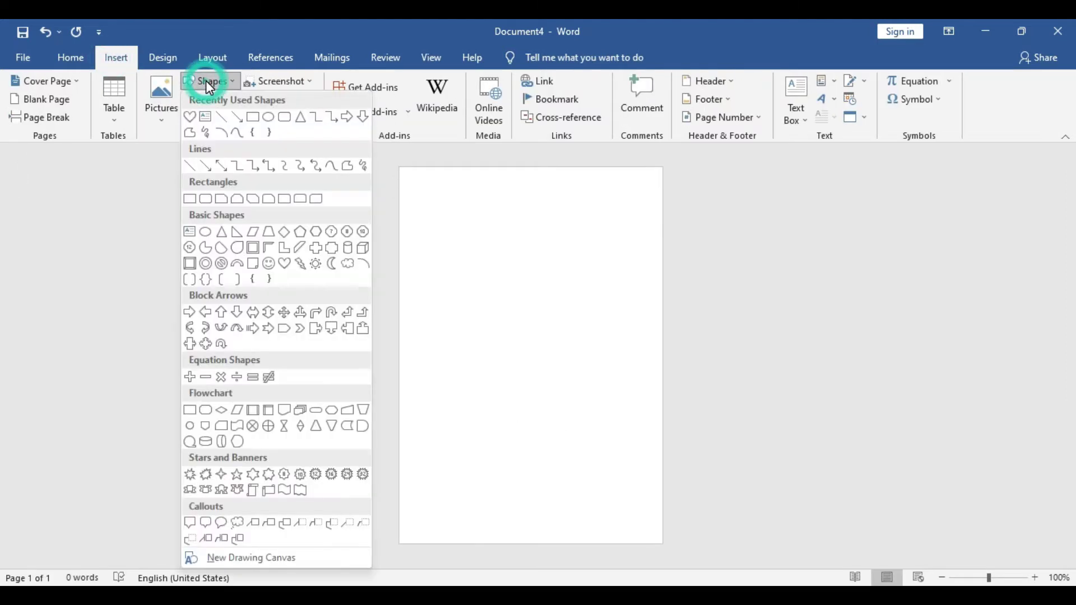
left_click(253, 116)
left_click_drag(407, 173, 664, 545)
Fill the rectangle with the pink hearts picture job297-ploy-10c-pink-01 from a file
left_click(608, 444)
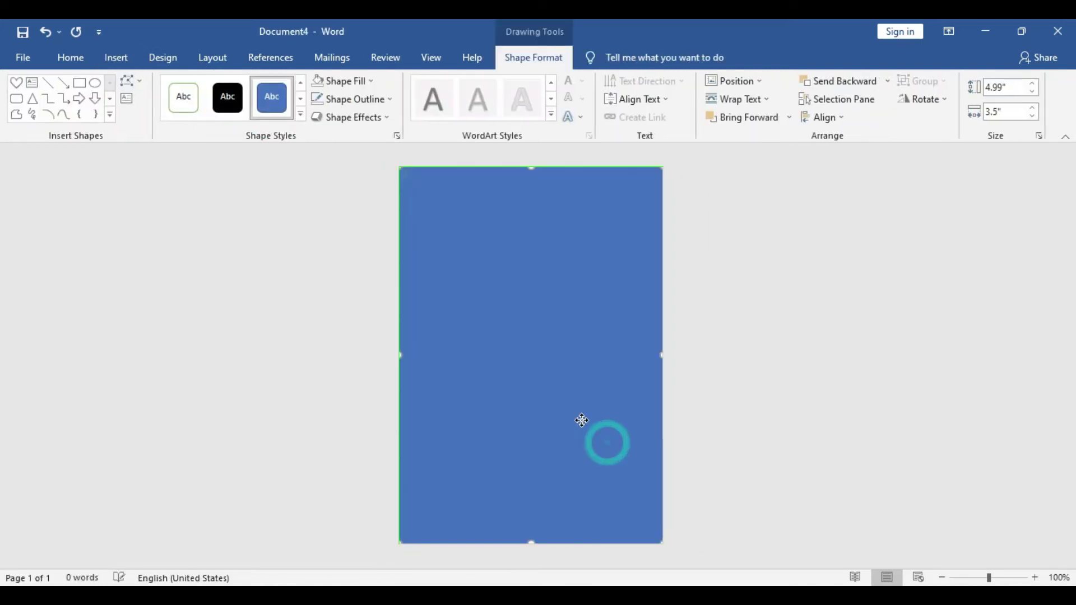
left_click(359, 80)
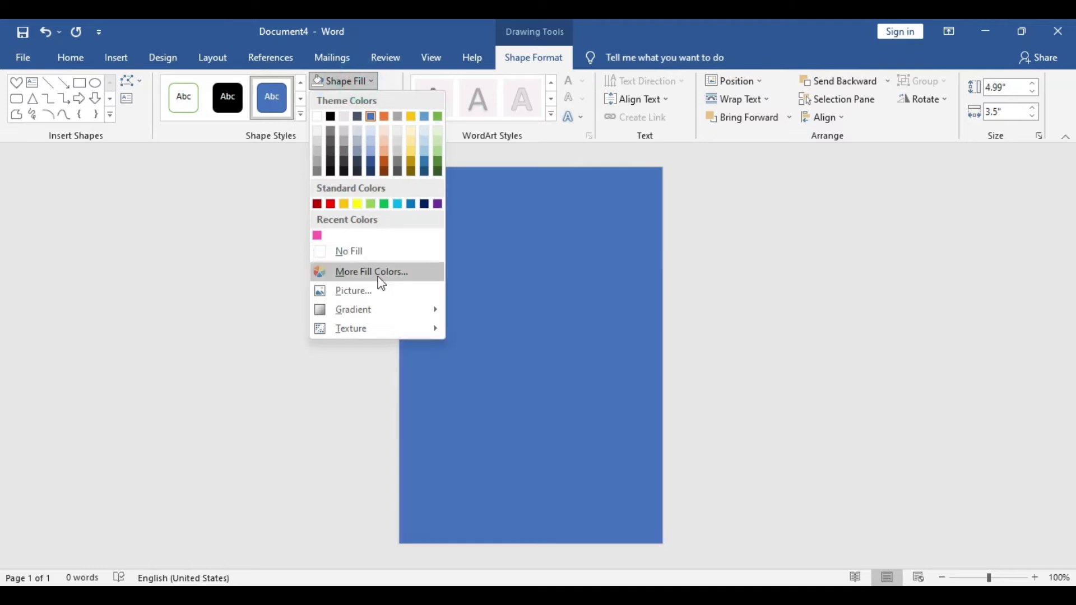
left_click(369, 290)
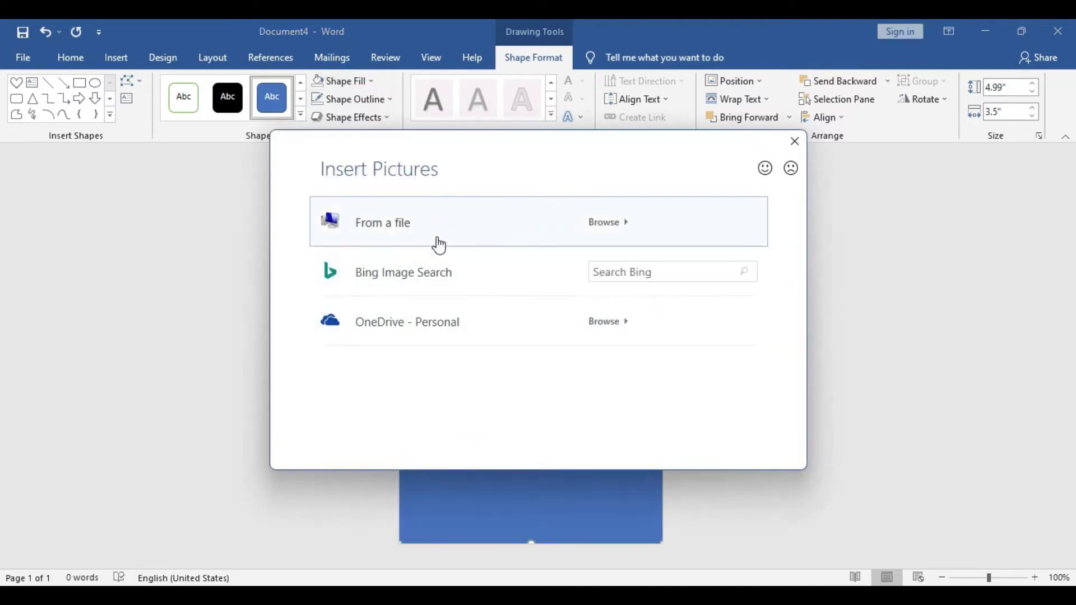
left_click(432, 236)
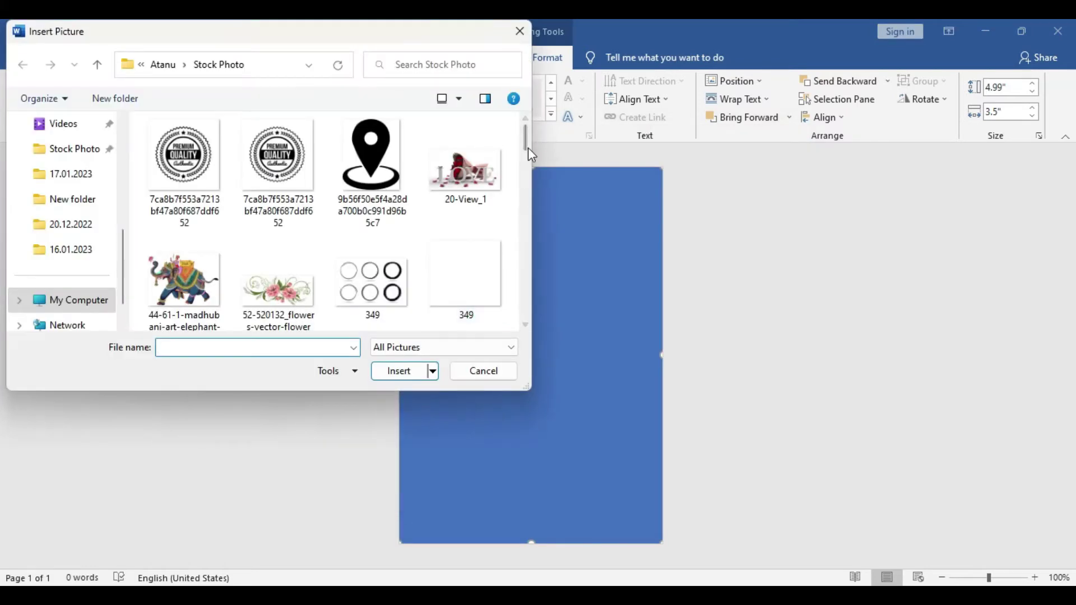
left_click_drag(528, 145, 516, 281)
left_click(168, 168)
left_click(397, 370)
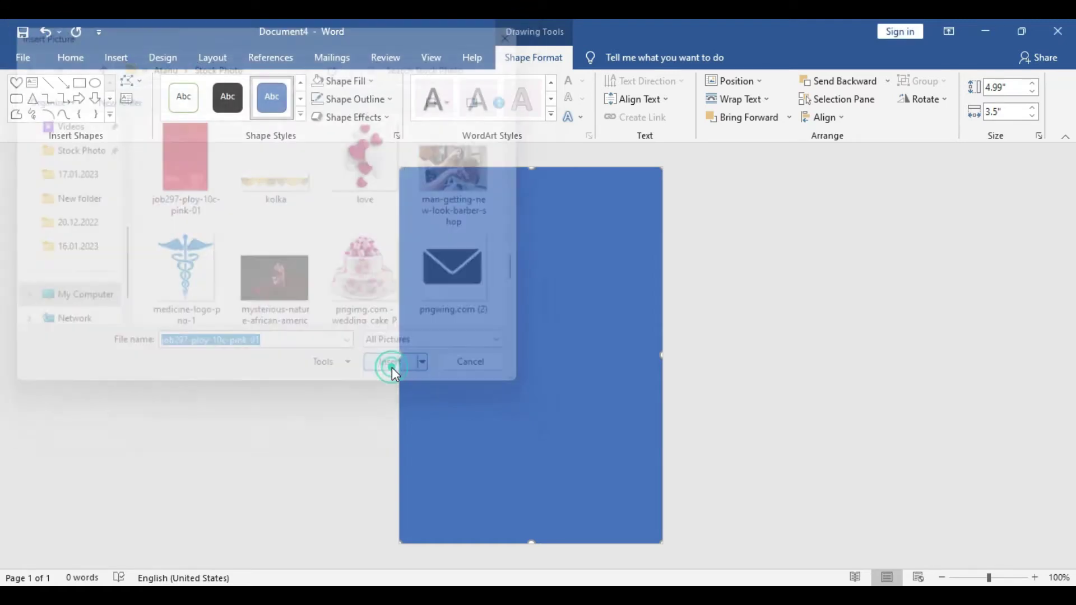
left_click(474, 305)
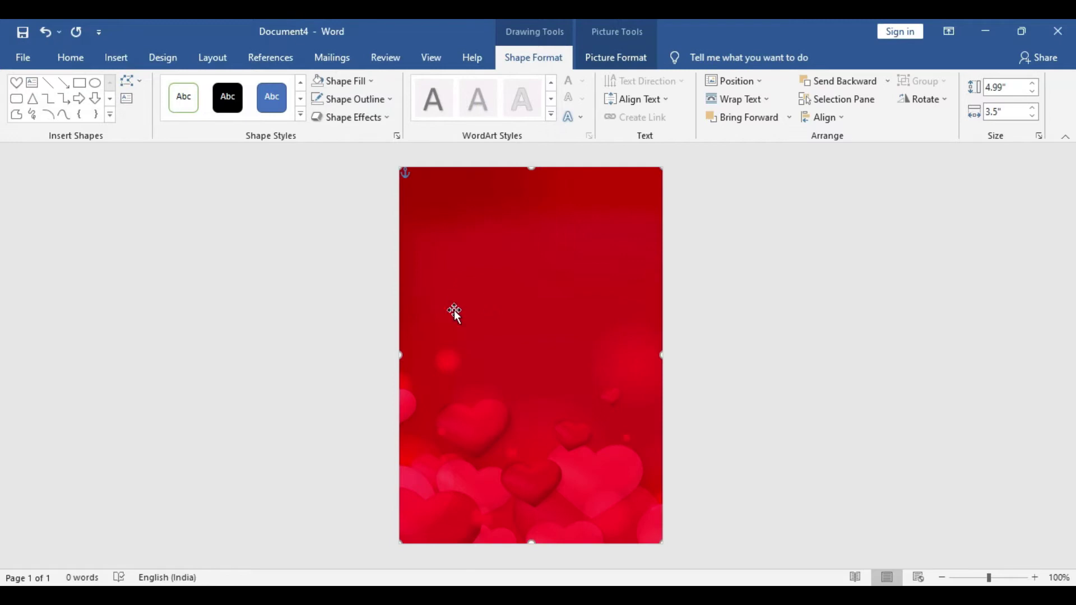
Draw a large heart shape, move it lower left, and tilt it counter-clockwise
left_click(116, 58)
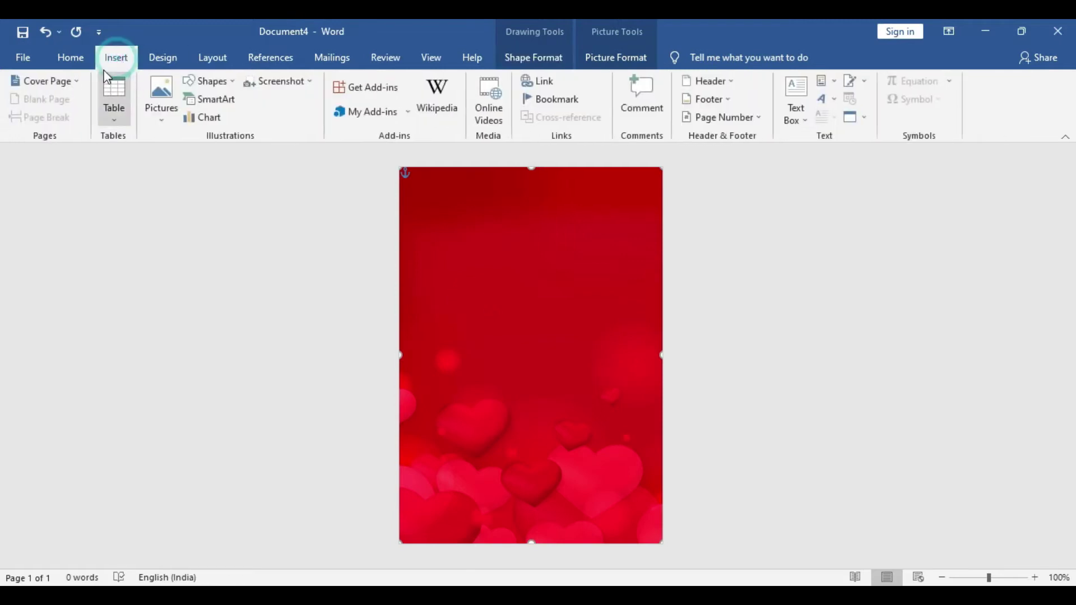
left_click(205, 82)
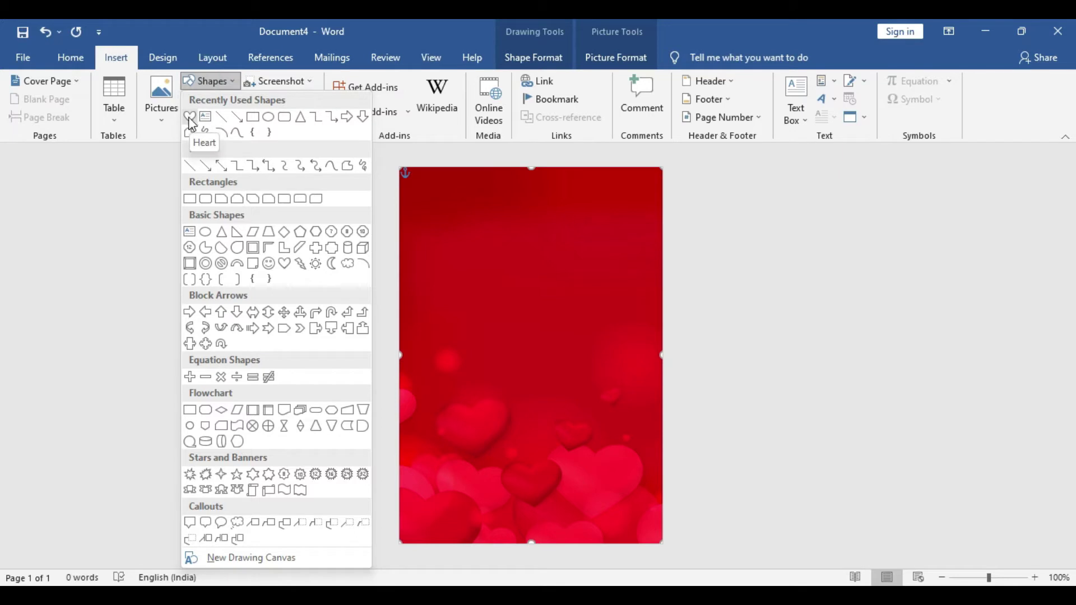
left_click(191, 118)
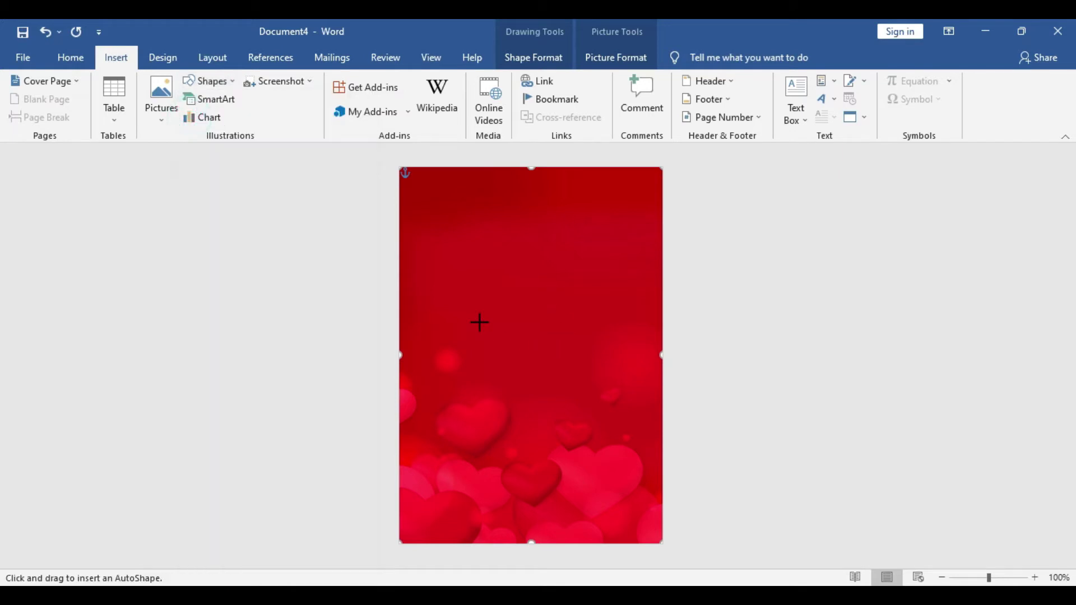
left_click_drag(454, 296, 659, 471)
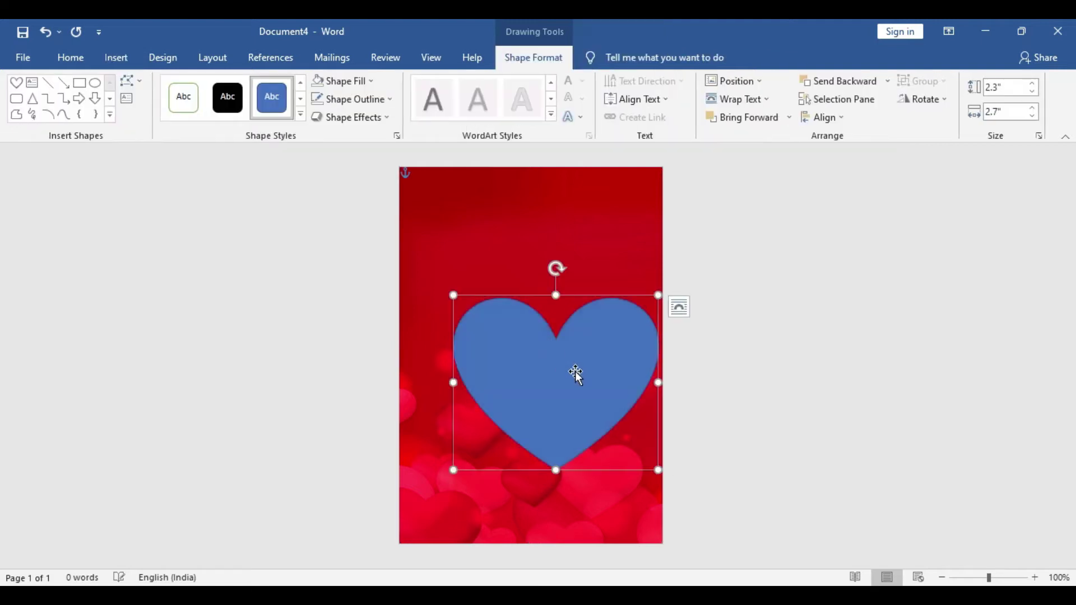
left_click_drag(576, 374, 551, 420)
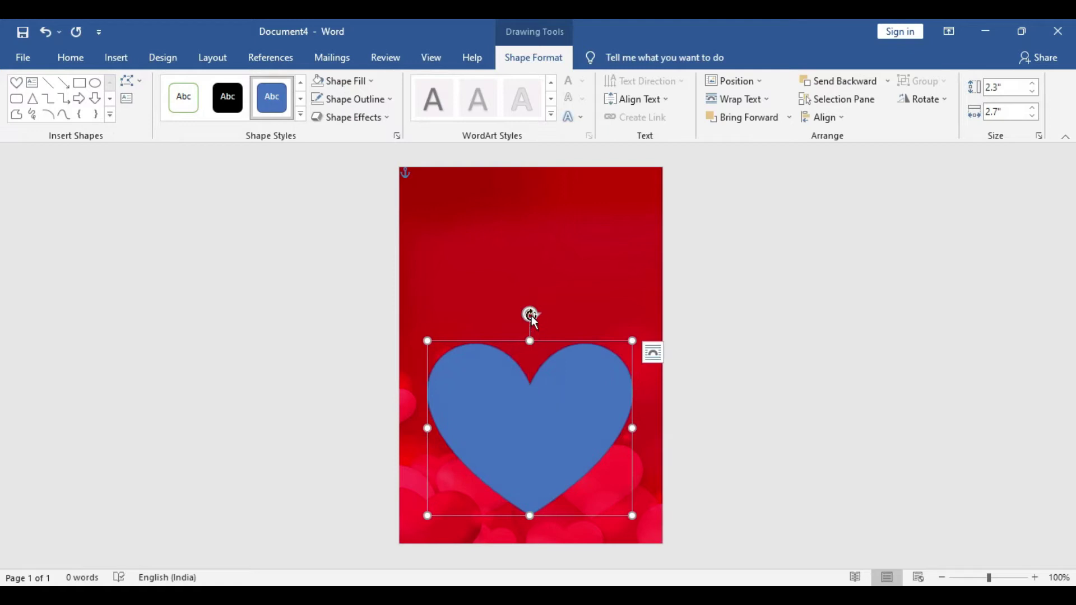
left_click_drag(530, 315, 488, 310)
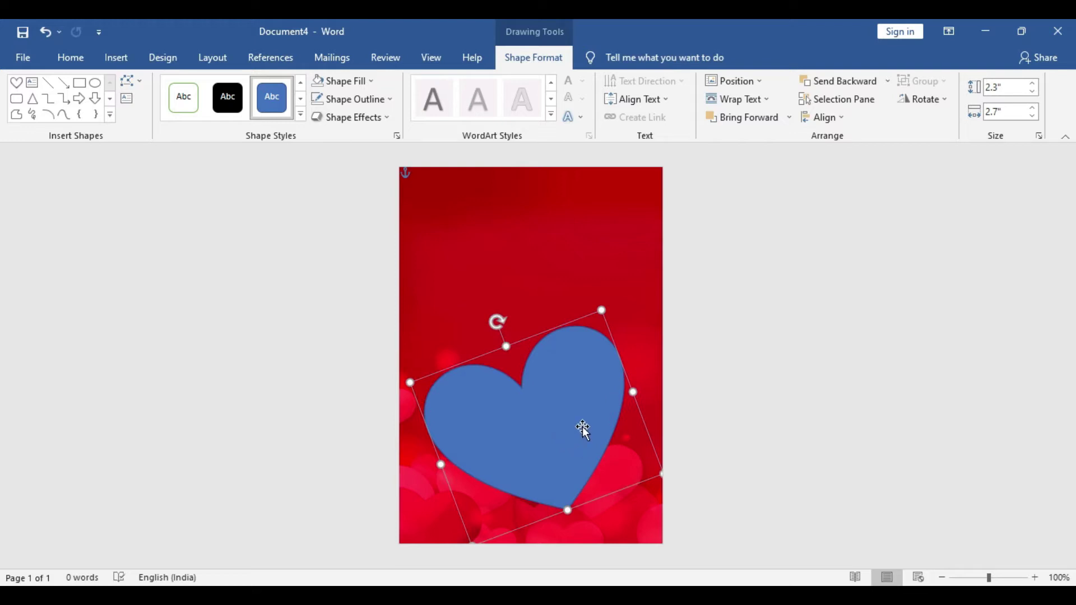
left_click_drag(583, 428, 561, 432)
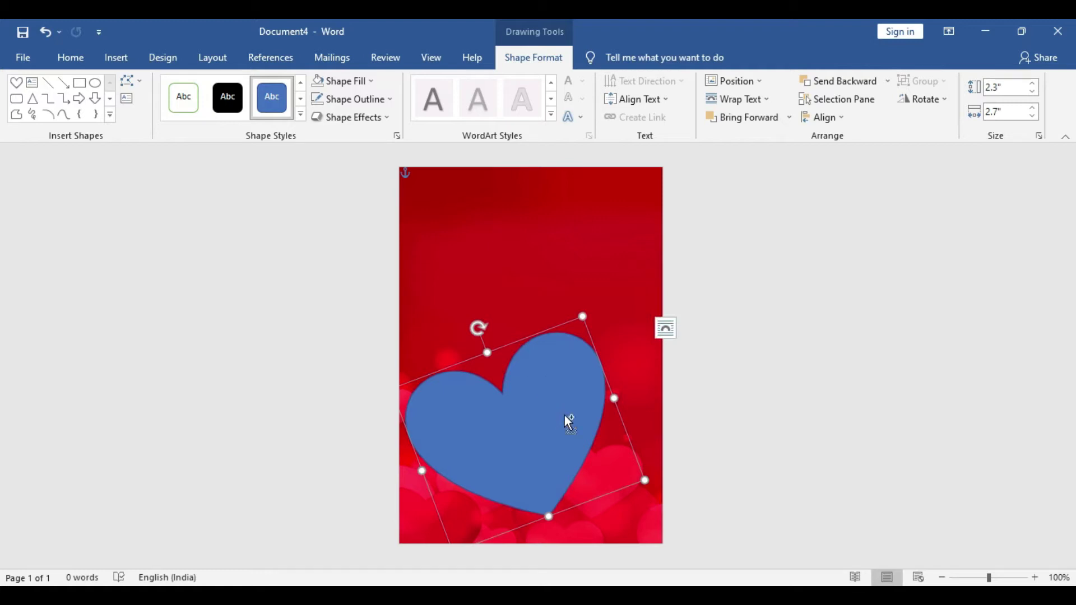
Duplicate the heart, shrink it to 1.13" × 1.32", and tilt it at the large heart's upper right
key("ctrl+c")
key("ctrl+v")
left_click_drag(659, 493, 509, 422)
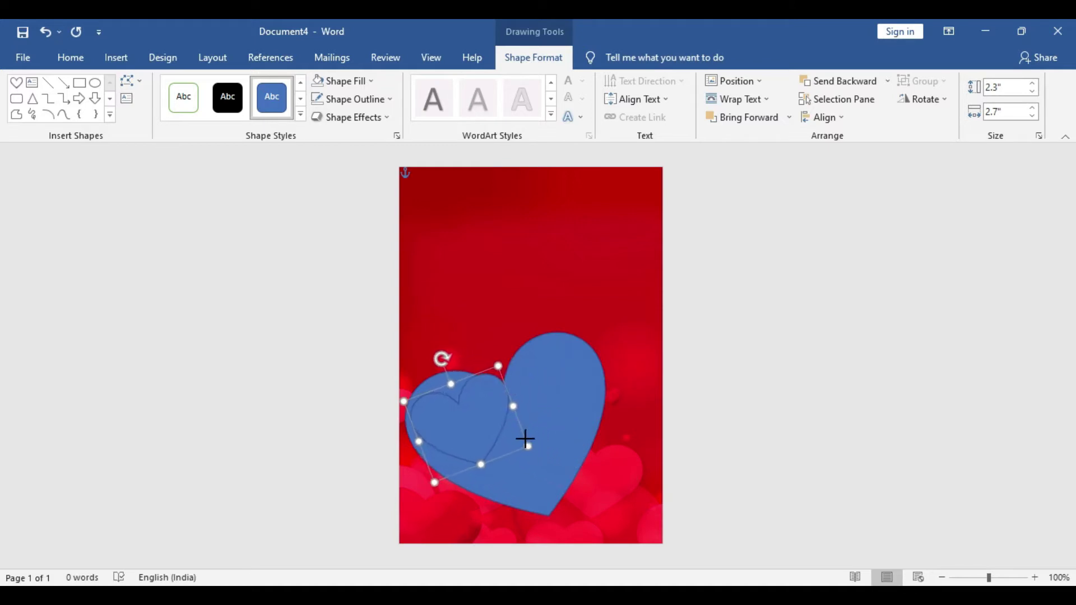
left_click_drag(441, 426, 561, 339)
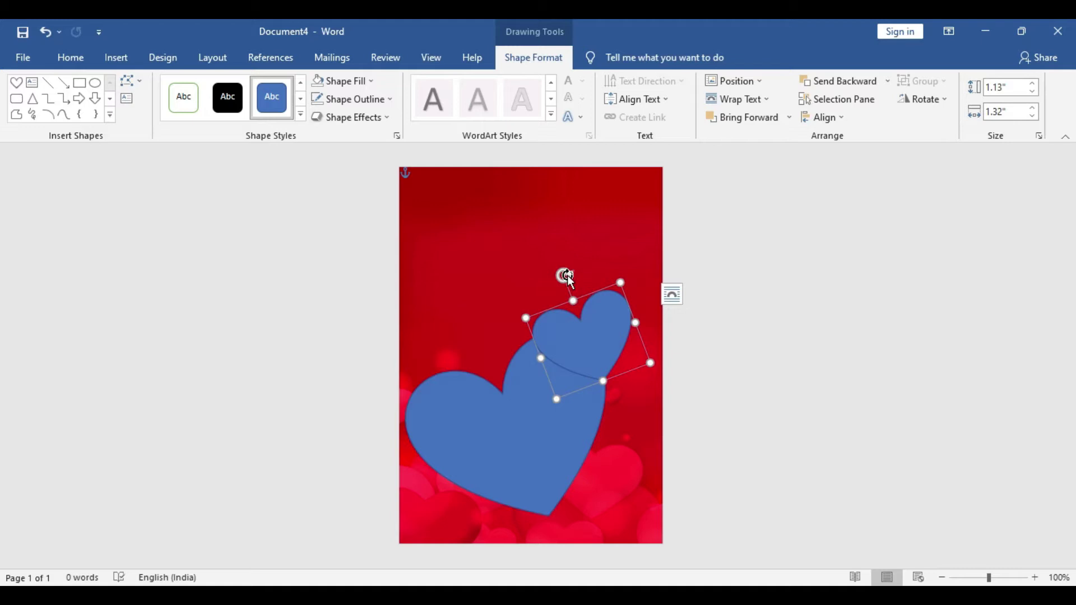
left_click_drag(566, 276, 611, 278)
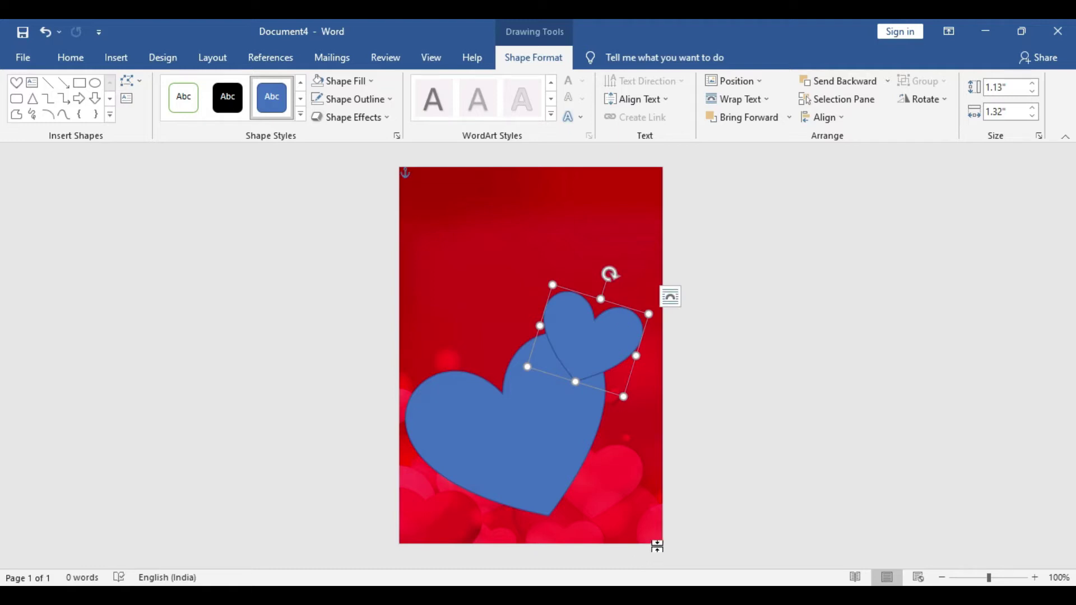
Fill the large heart with the couple photo and remove its outline
left_click(520, 457)
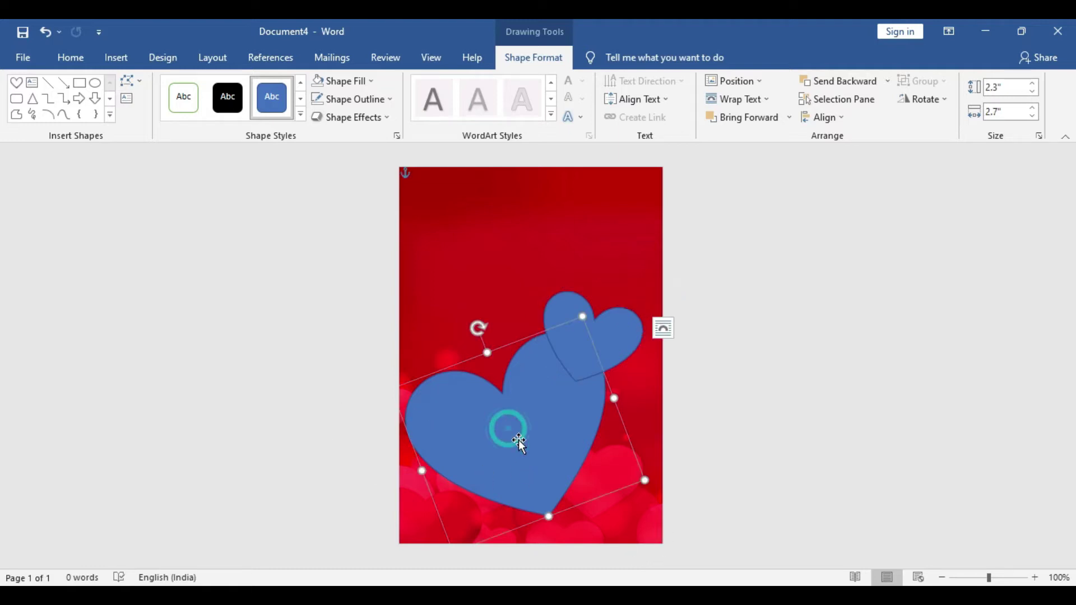
left_click(361, 84)
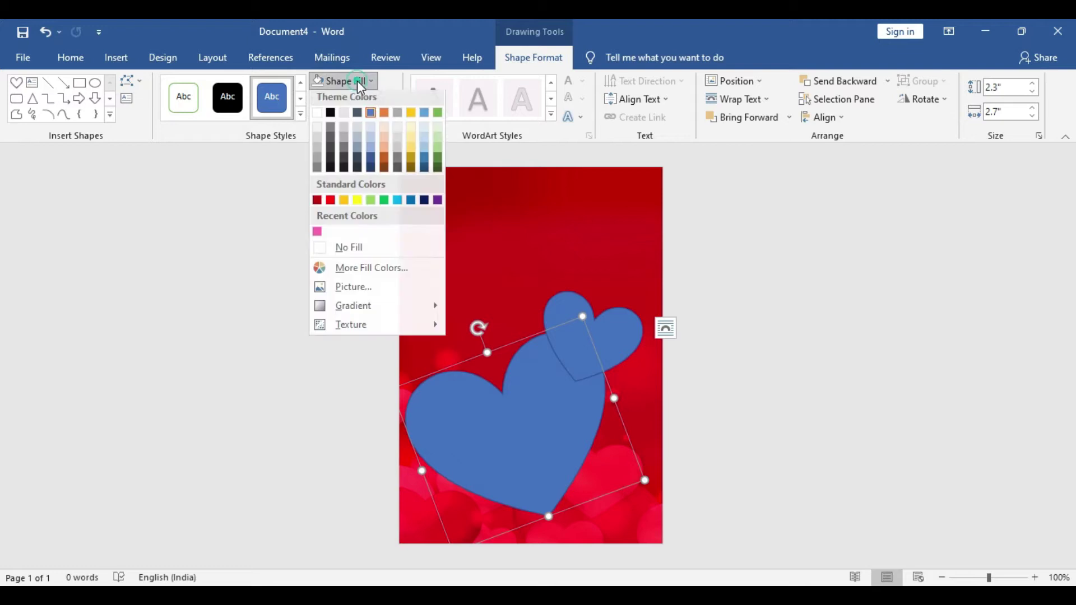
left_click(379, 291)
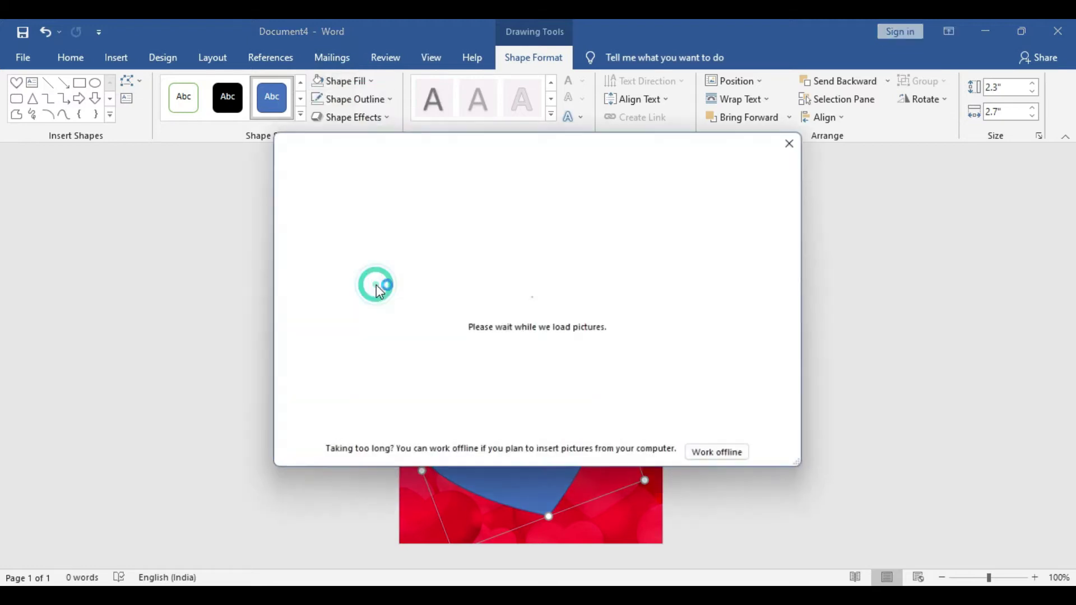
left_click(392, 230)
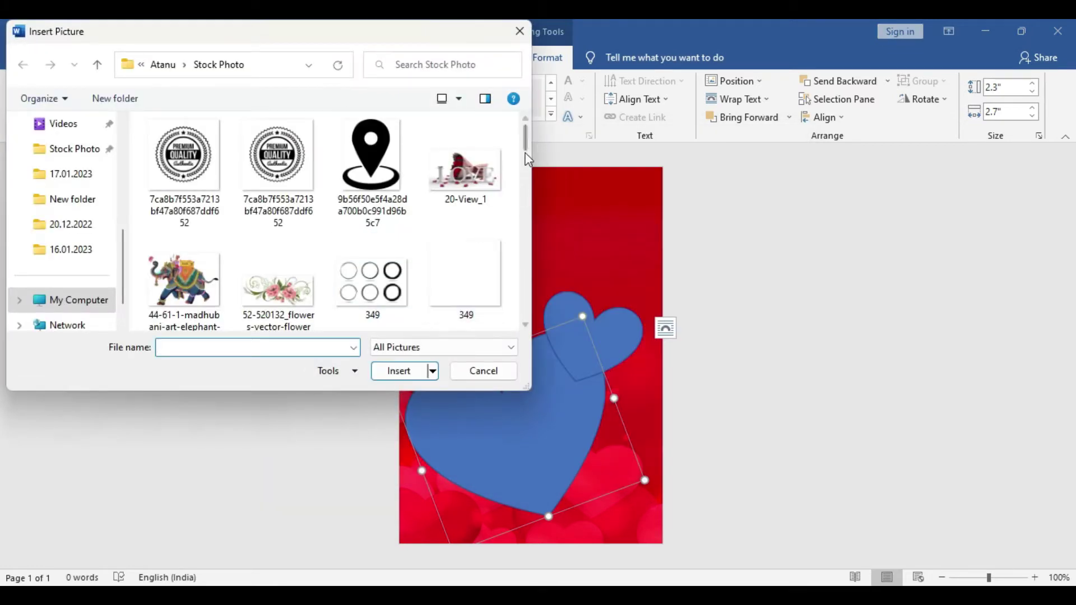
left_click_drag(526, 128, 524, 252)
left_click(371, 188)
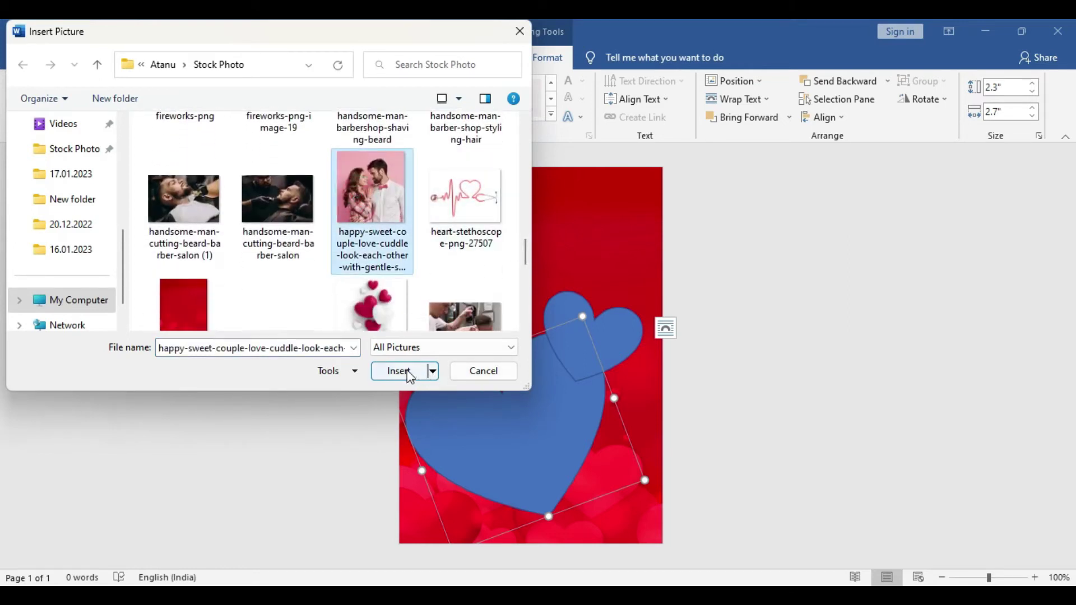
left_click(399, 371)
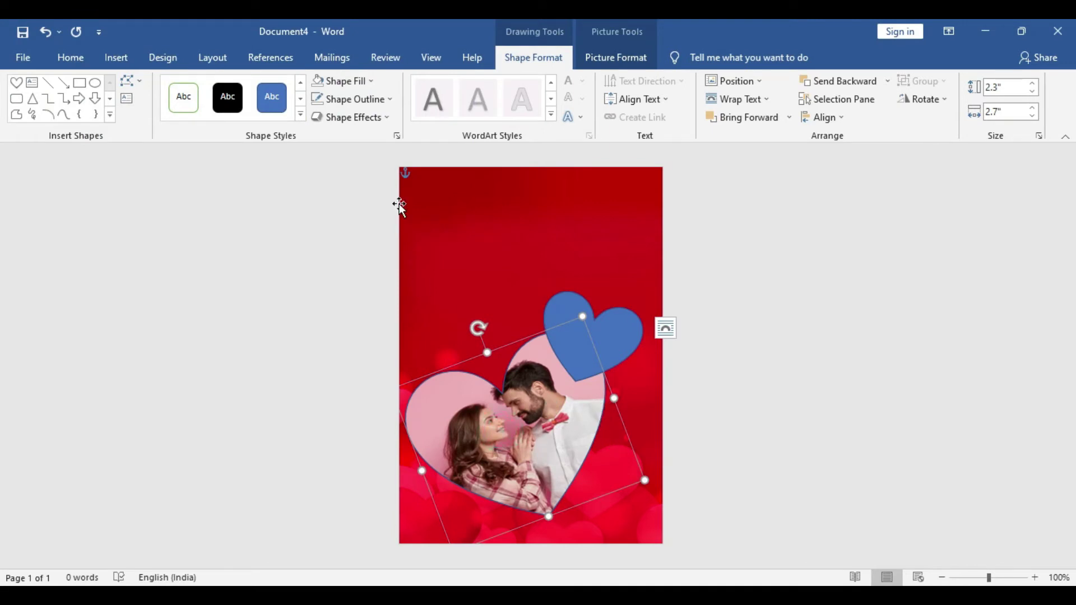
left_click(360, 100)
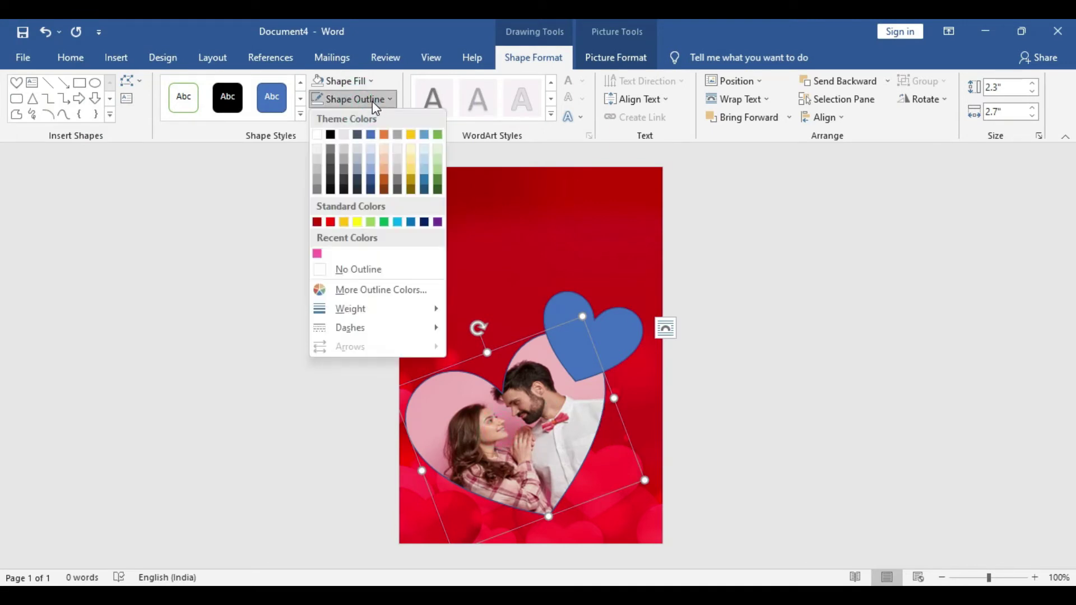
left_click(362, 267)
Fill the small heart with the couple photo and remove its outline
left_click(610, 330)
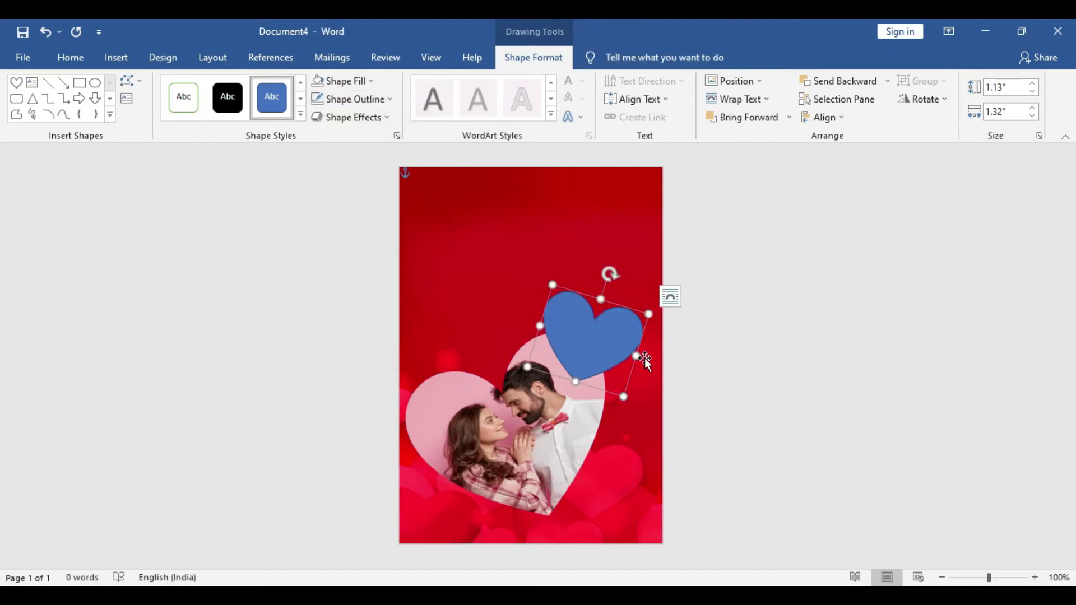
left_click(355, 82)
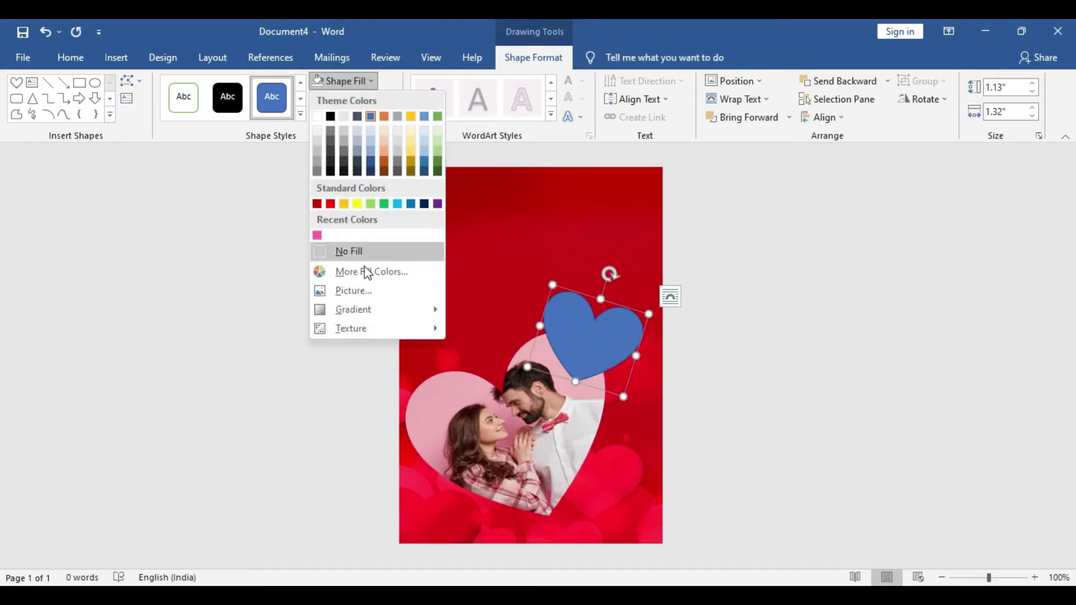
left_click(356, 291)
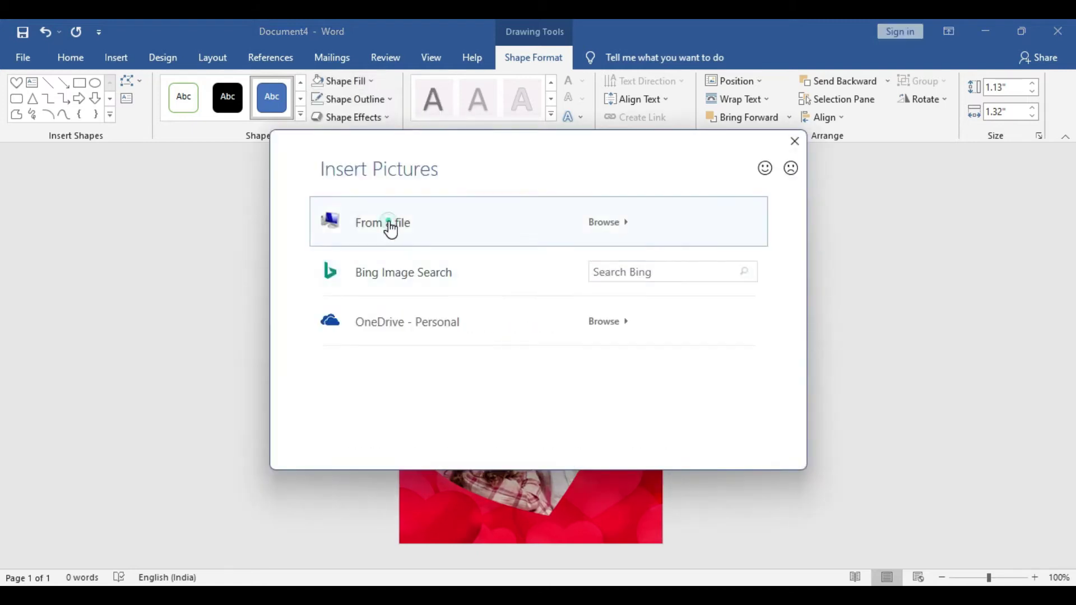
left_click(390, 227)
left_click_drag(525, 140, 520, 254)
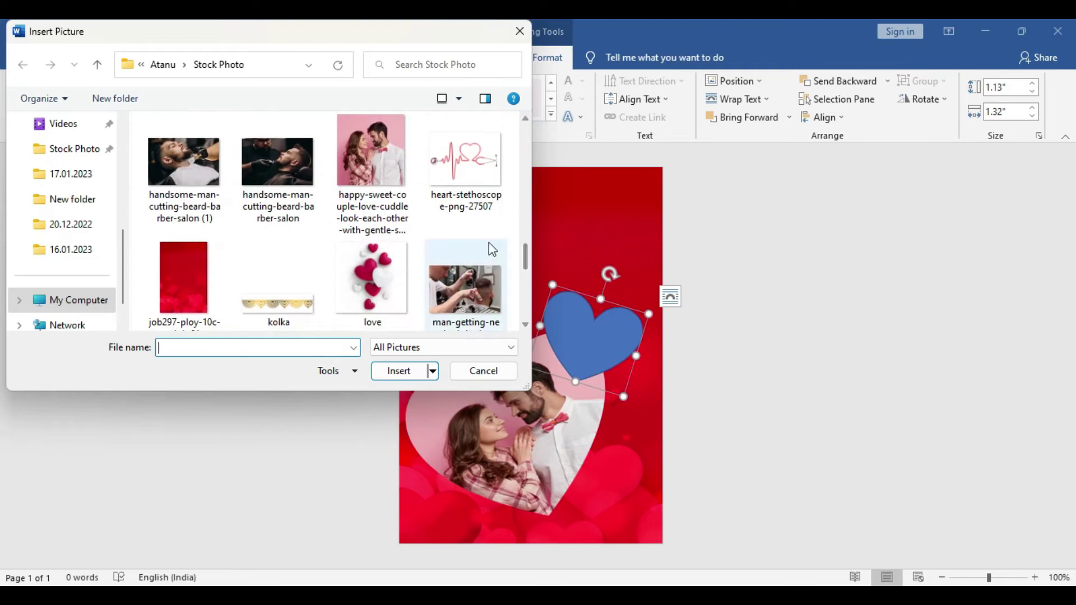
left_click(373, 153)
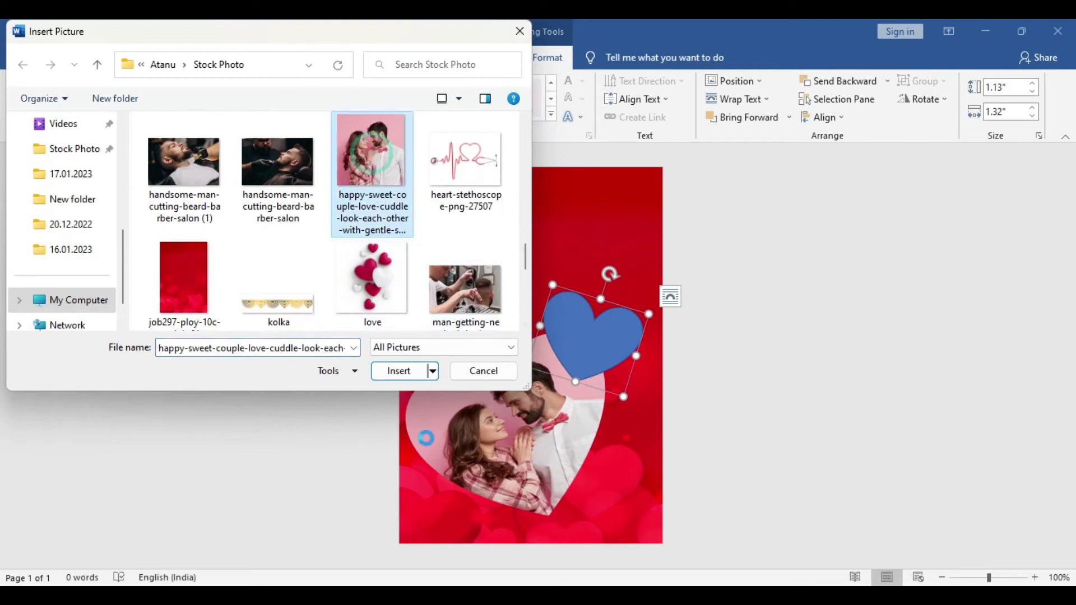
left_click(399, 371)
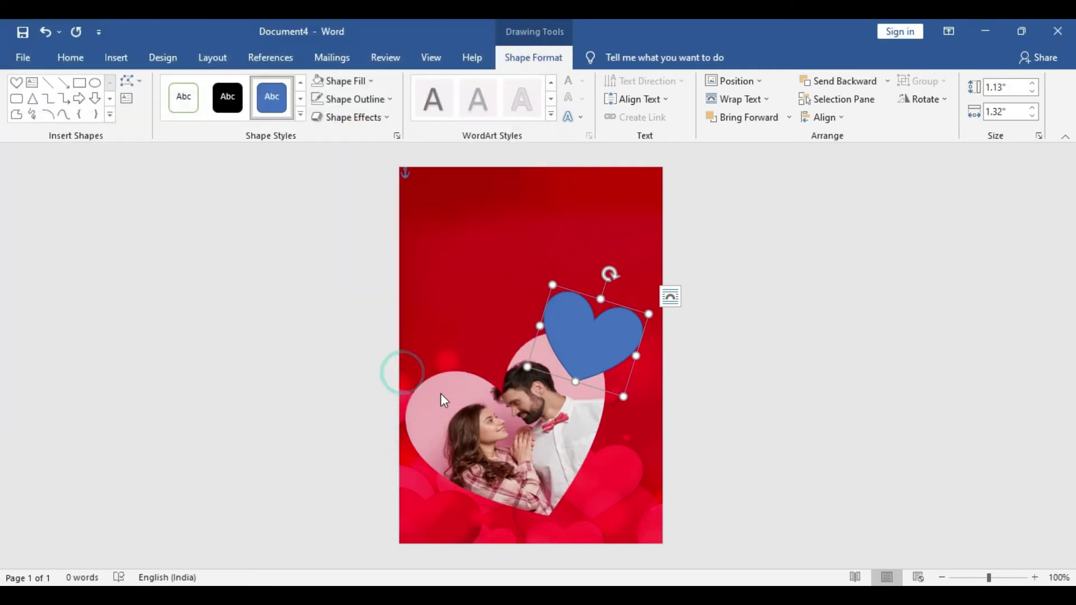
left_click(379, 106)
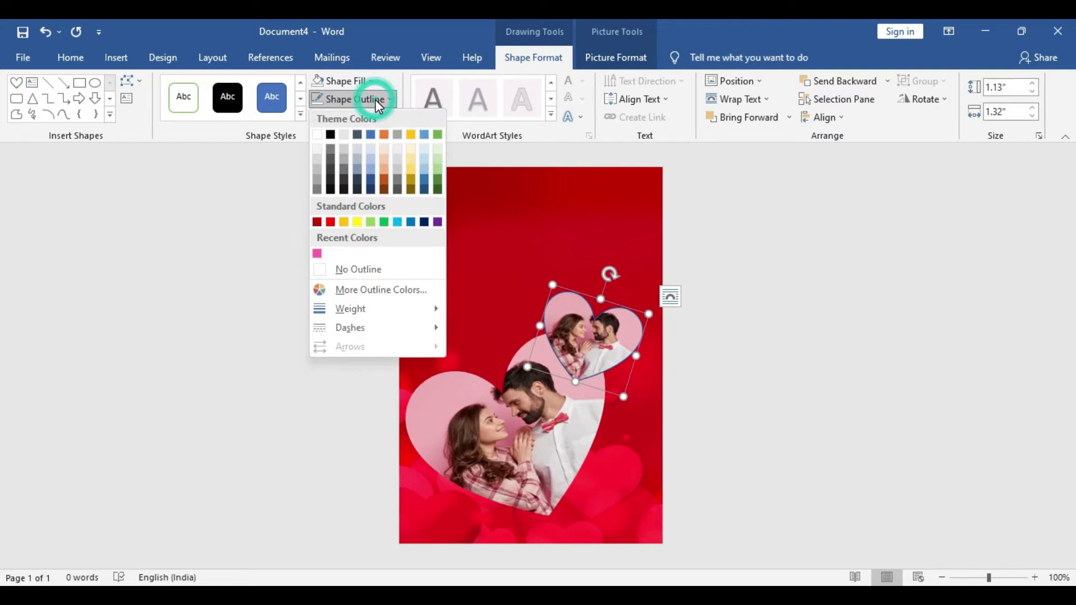
left_click(379, 269)
Reselect the large heart photo and bring up its Shape Fill menu
left_click(532, 427)
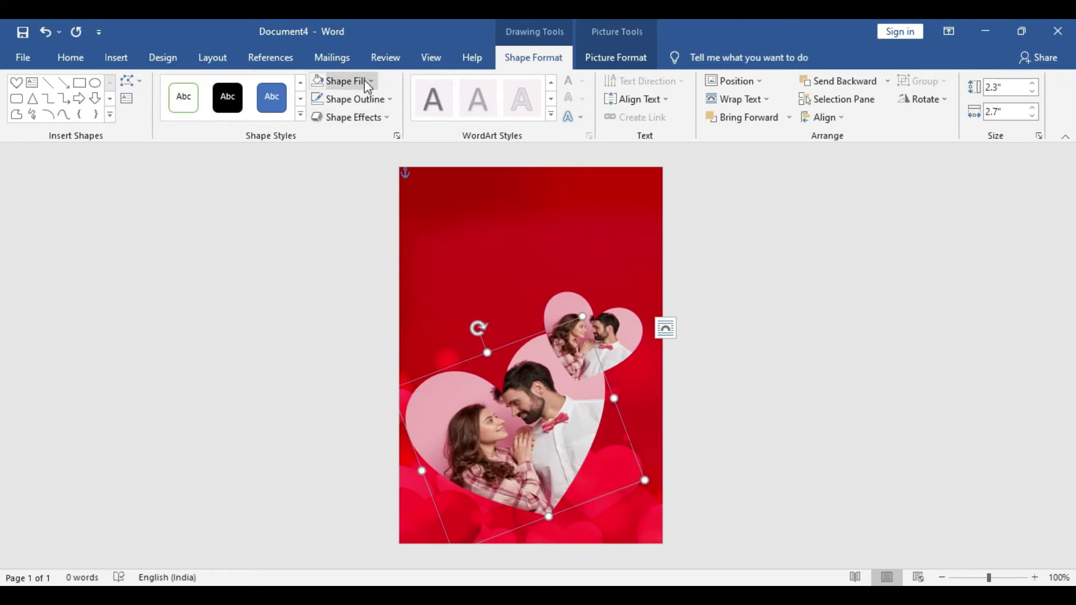
left_click(343, 80)
mouse_move(375, 315)
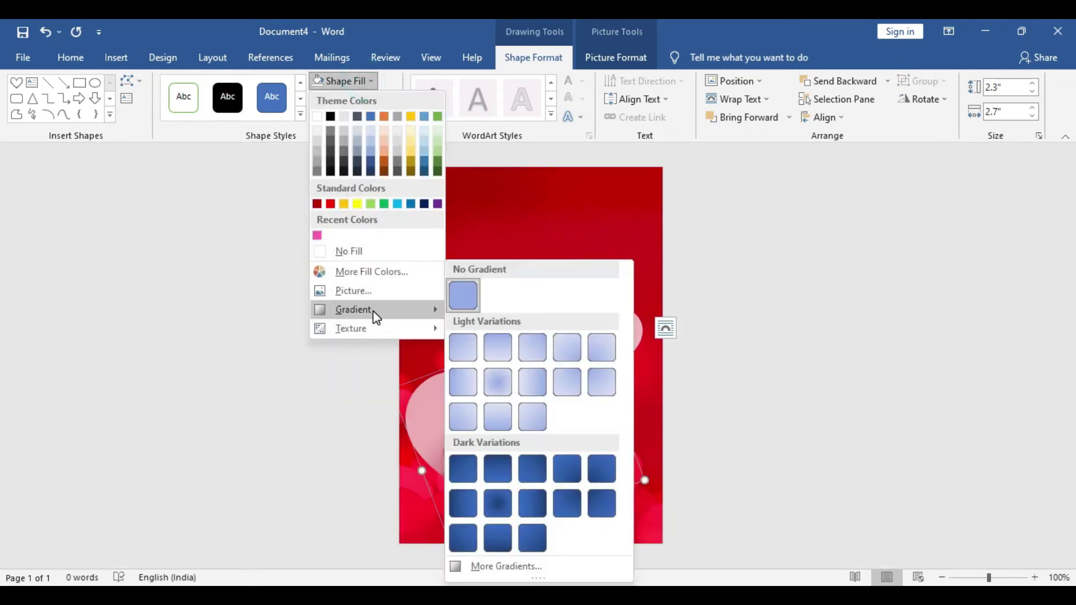
Turn on a shadow for the large heart with a 12 pt distance in Format Picture
left_click(506, 566)
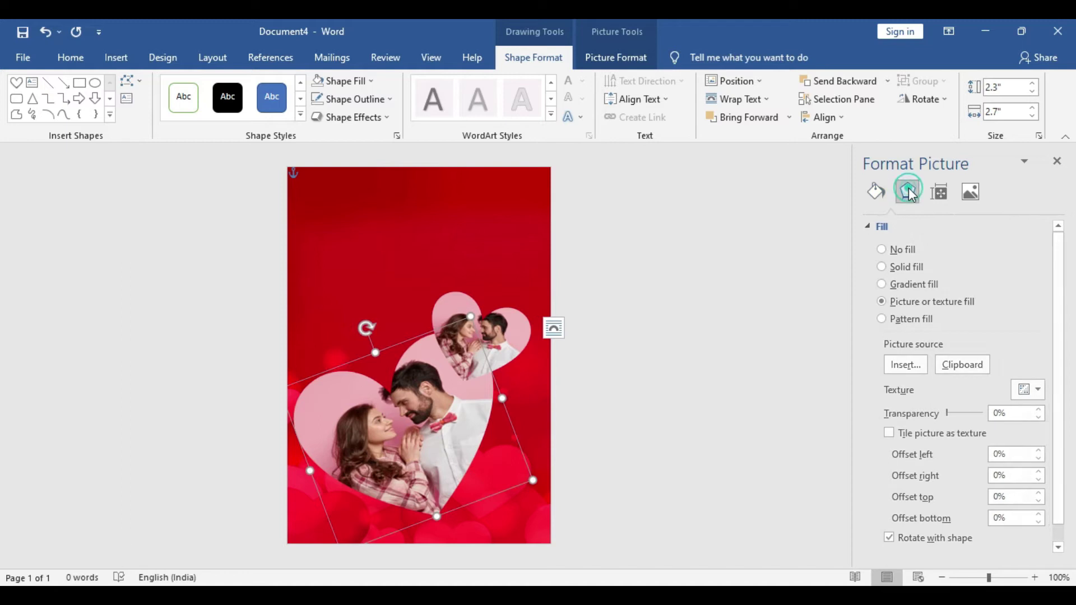
left_click(911, 196)
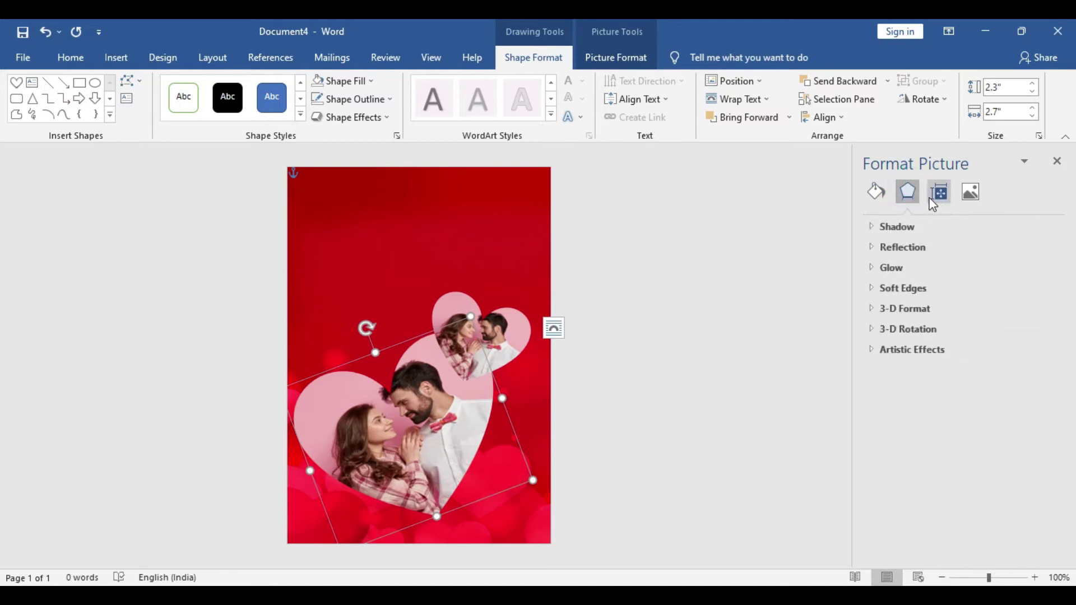
left_click(874, 229)
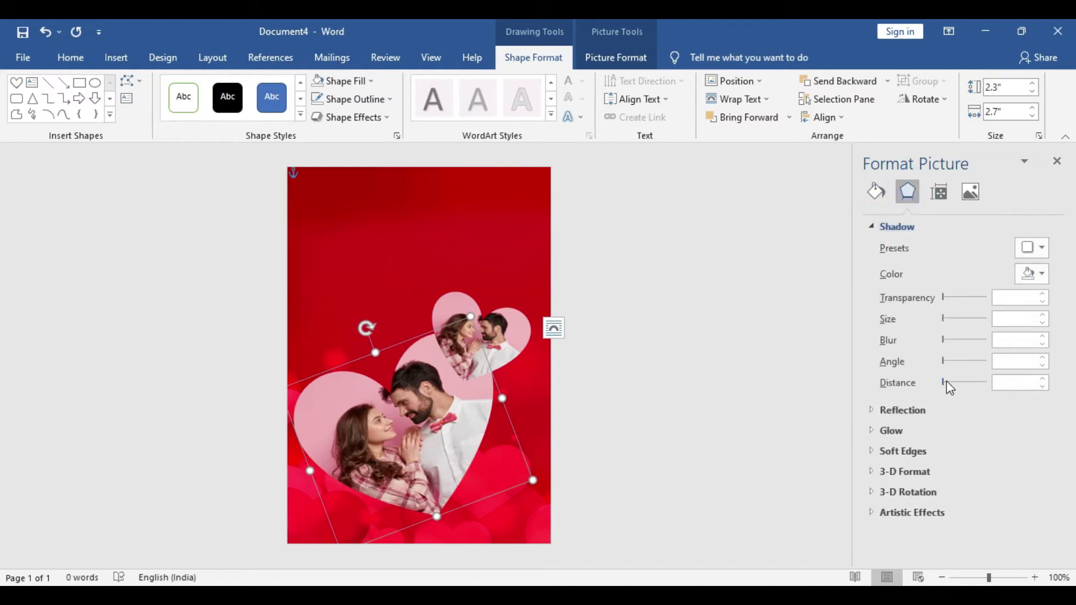
left_click(949, 386)
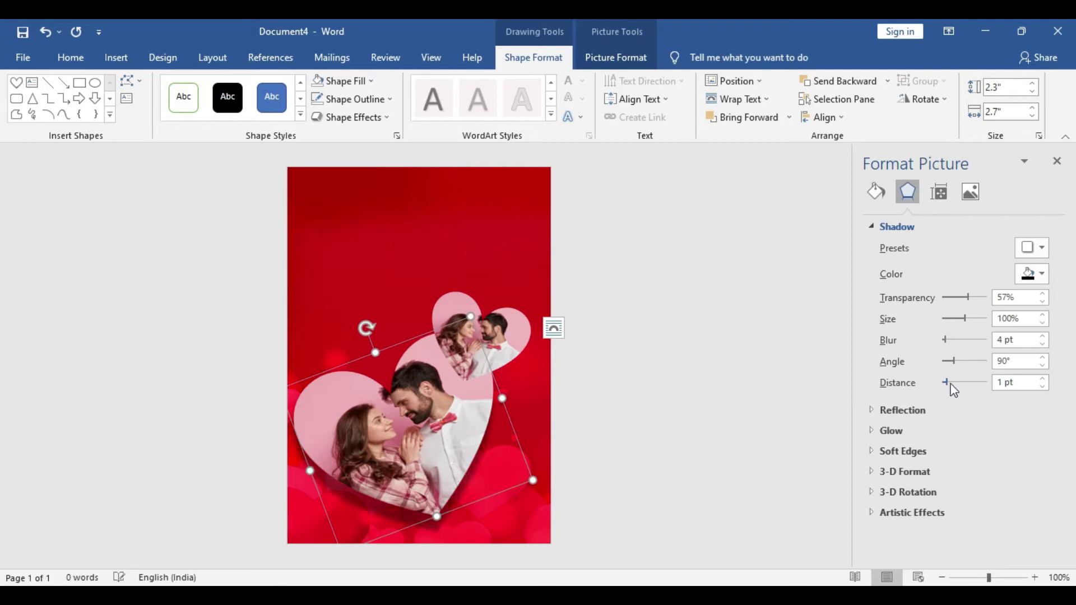
left_click_drag(954, 391, 946, 390)
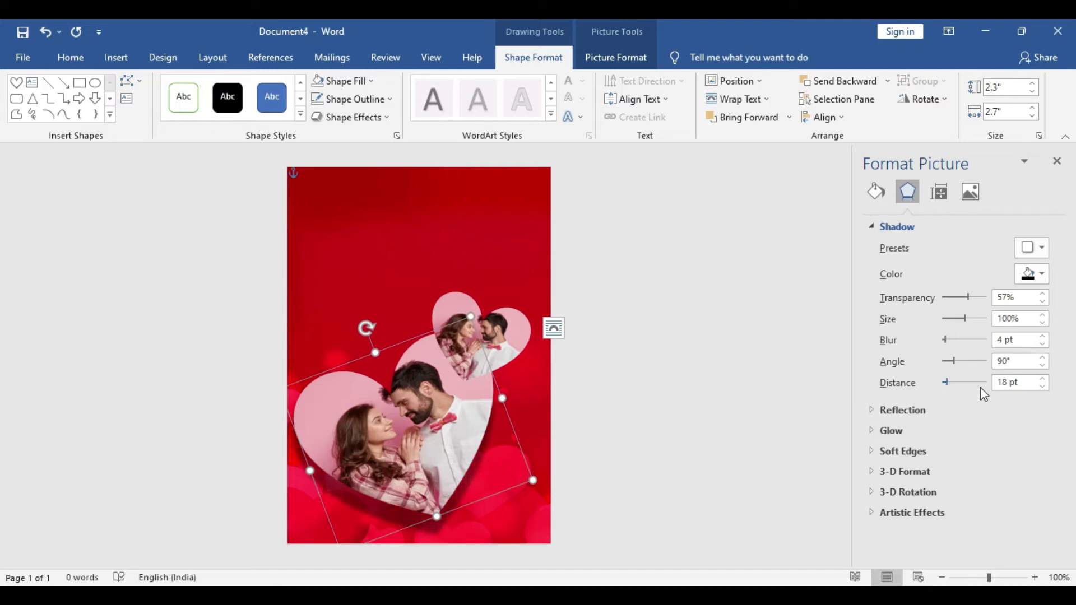
left_click(1044, 388)
left_click(1044, 388)
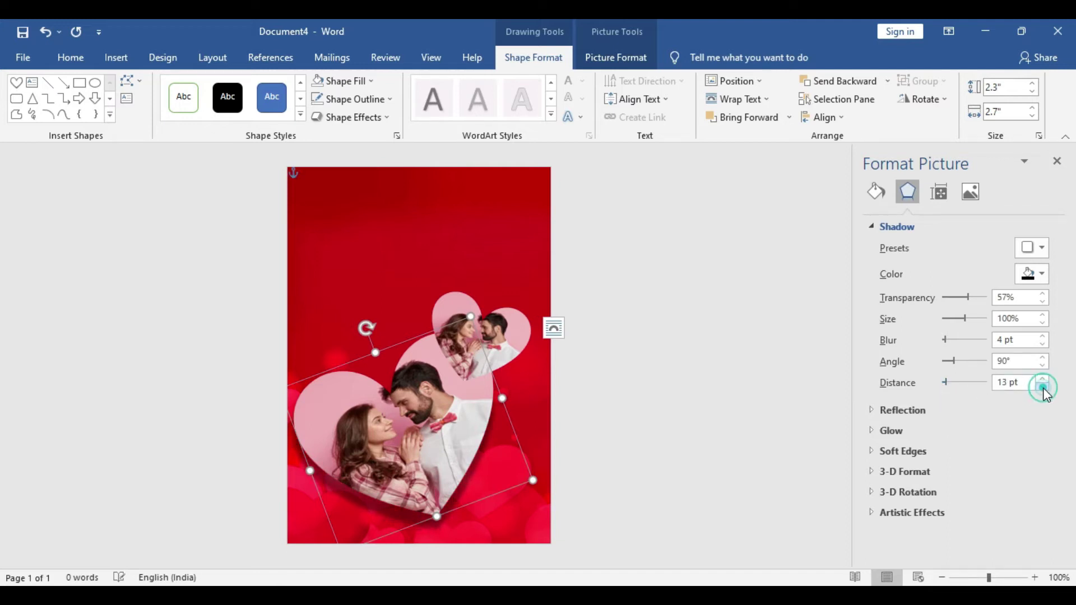
left_click(1043, 388)
left_click(1044, 387)
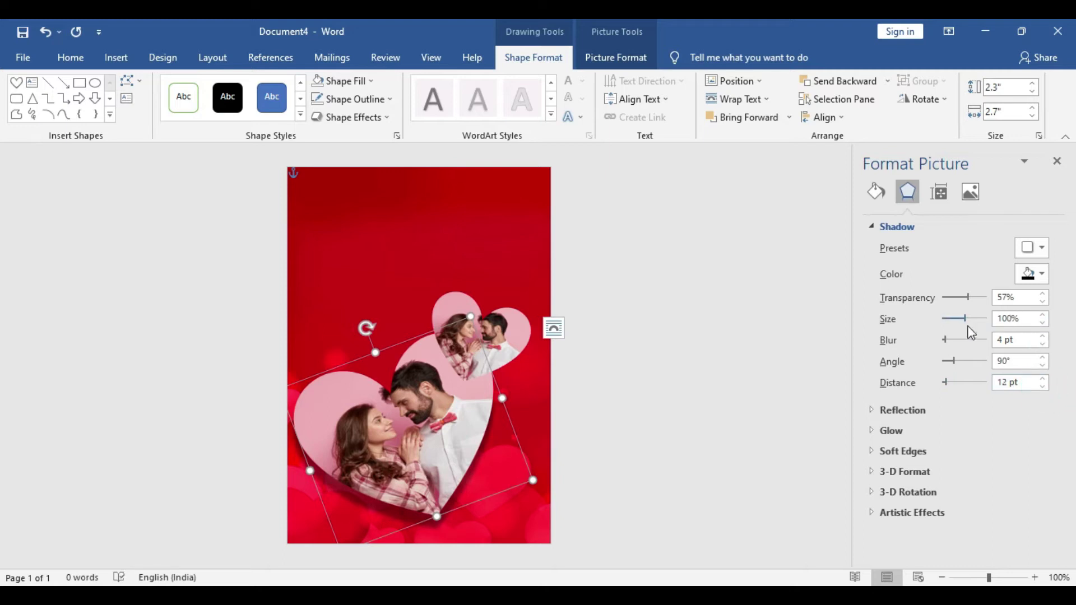
Set the large heart's shadow angle to 359°, blur 21 pt, and transparency 50%
left_click_drag(948, 361, 993, 367)
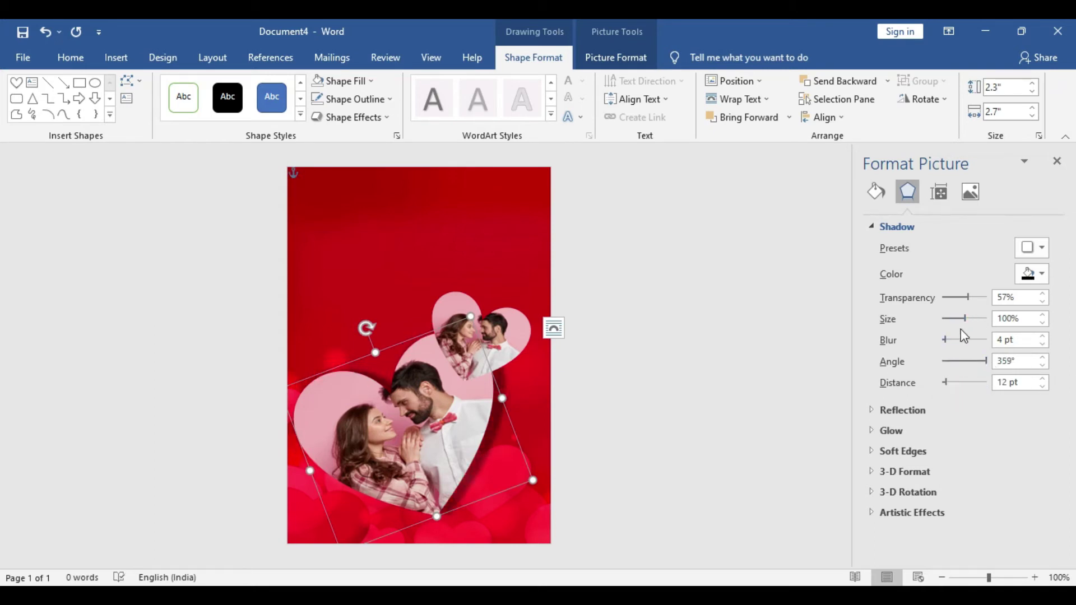
left_click_drag(946, 339, 953, 343)
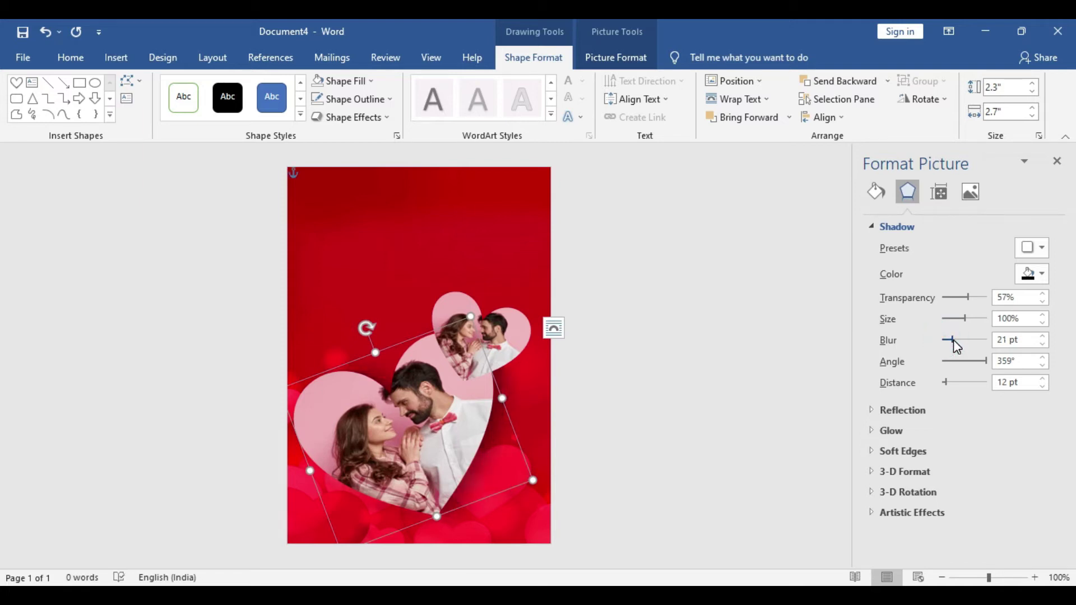
left_click_drag(967, 298, 963, 297)
left_click(507, 321)
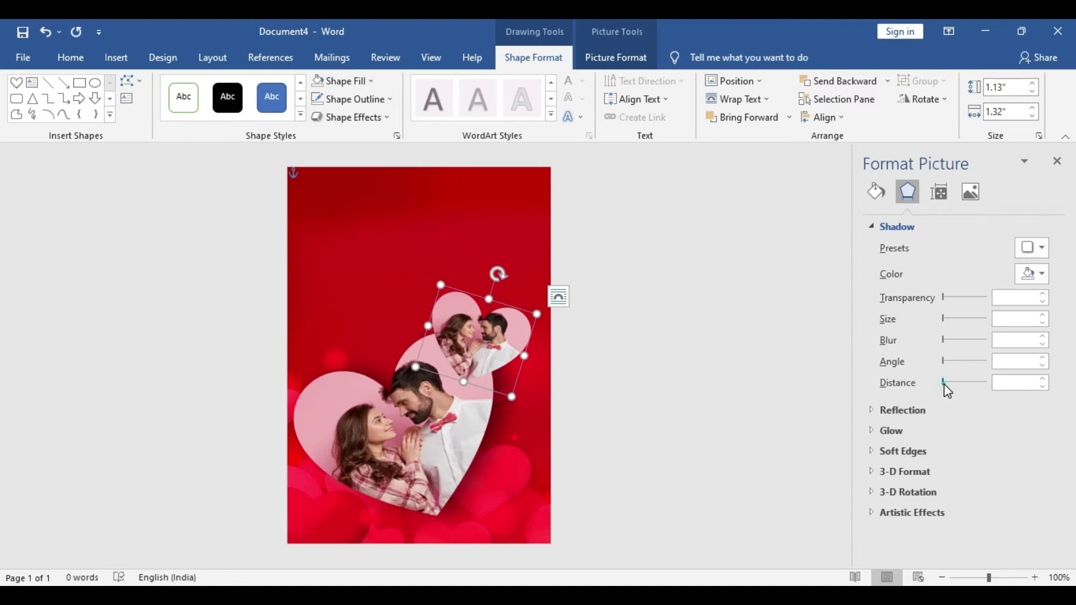
Give the small heart a shadow with 6 pt distance, 12 pt blur, 31% transparency
left_click_drag(944, 383, 949, 386)
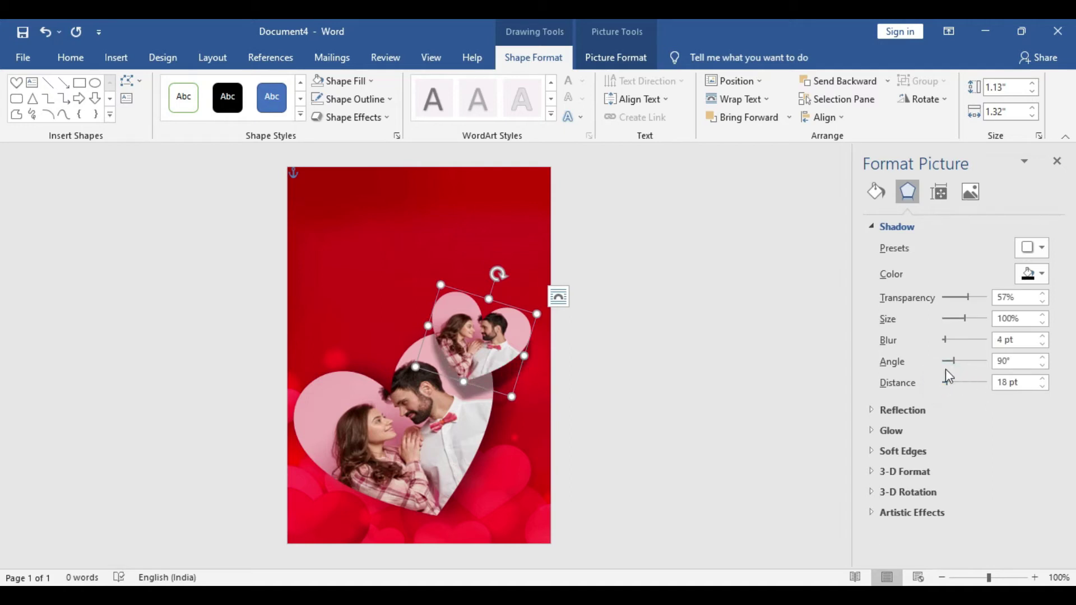
left_click_drag(945, 383, 945, 385)
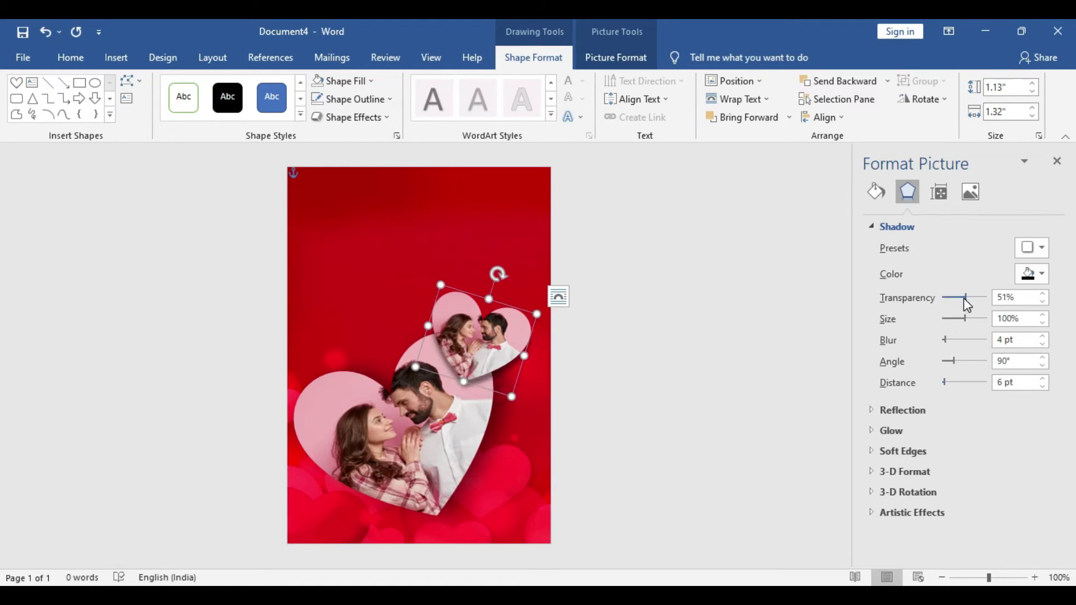
left_click(946, 340)
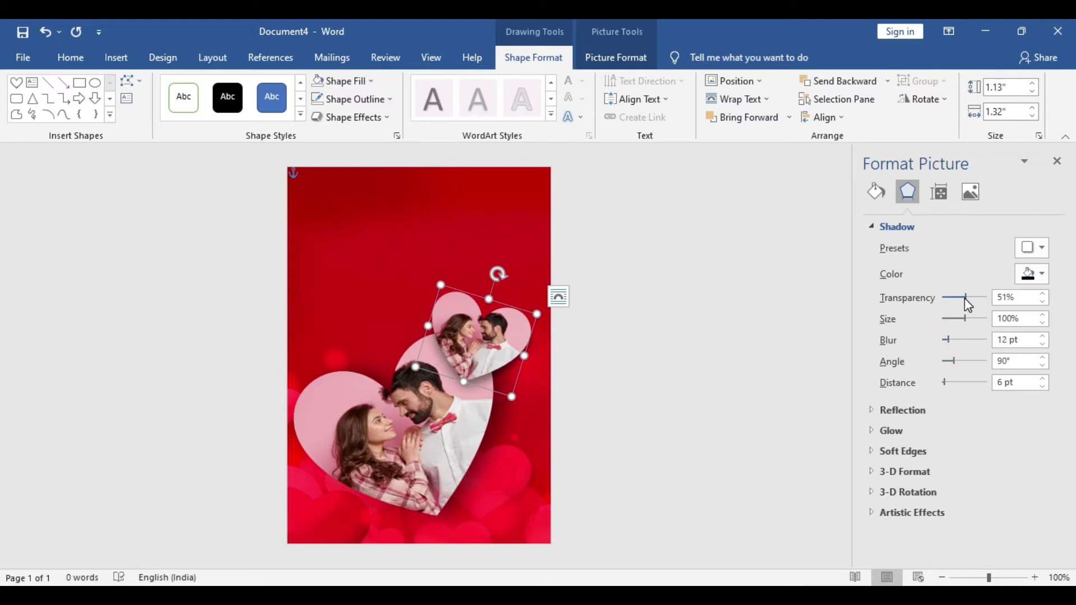
left_click_drag(962, 299, 957, 302)
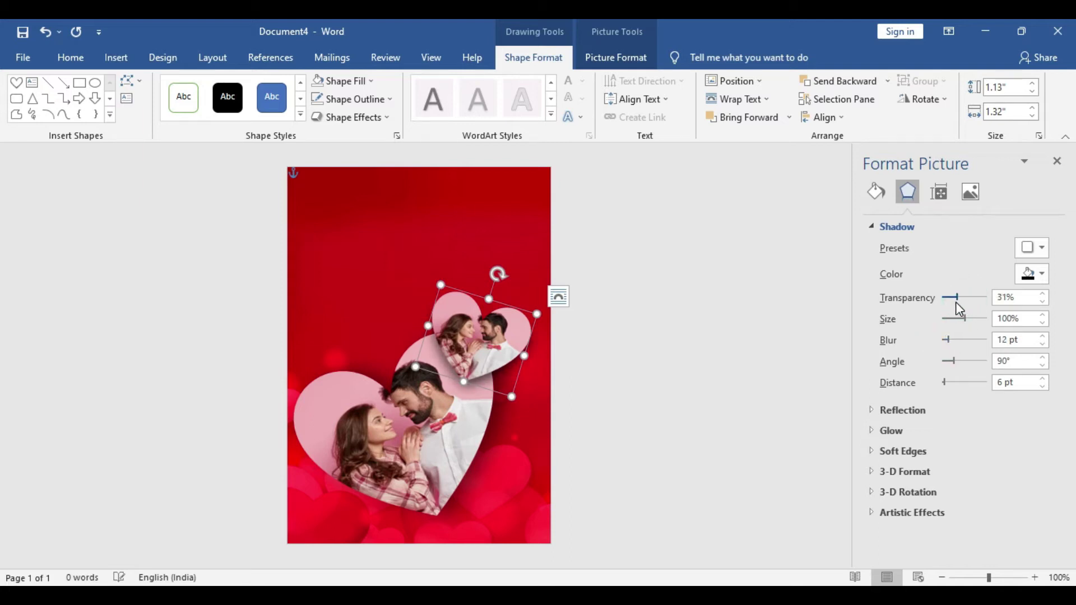
left_click(631, 348)
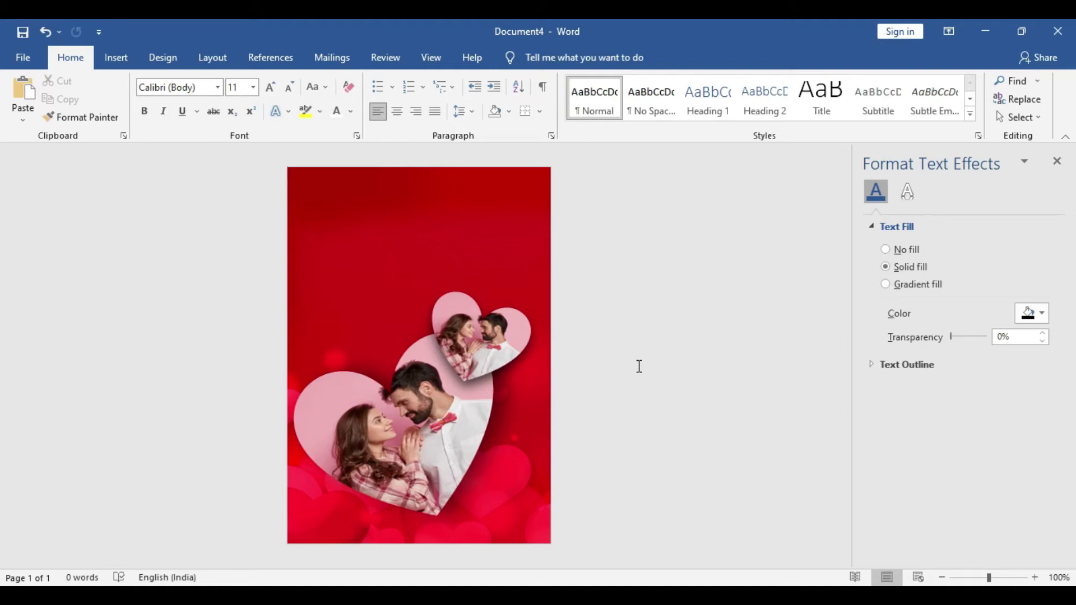
Draw a text box near the top of the card and type Happy
left_click(115, 56)
left_click(799, 98)
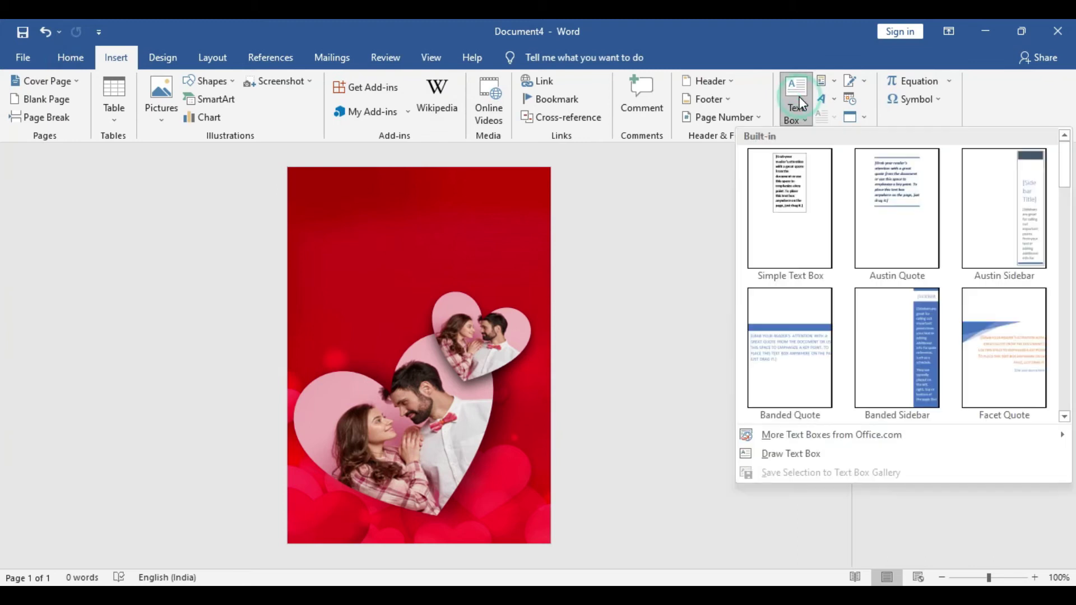
left_click(783, 455)
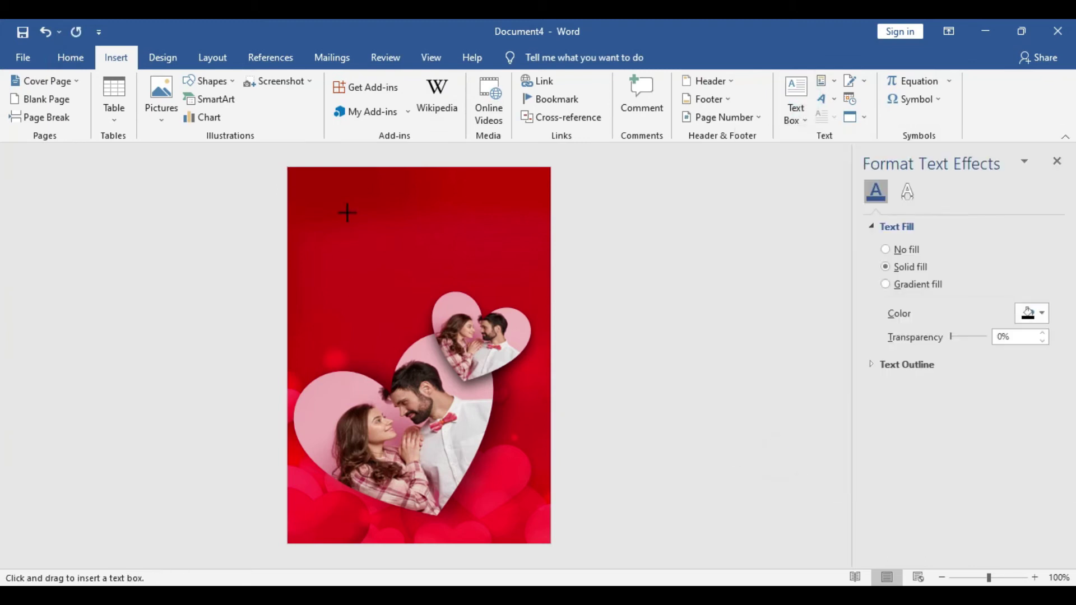
mouse_move(354, 208)
left_mouse_down()
mouse_move(380, 235)
mouse_move(463, 235)
left_mouse_up()
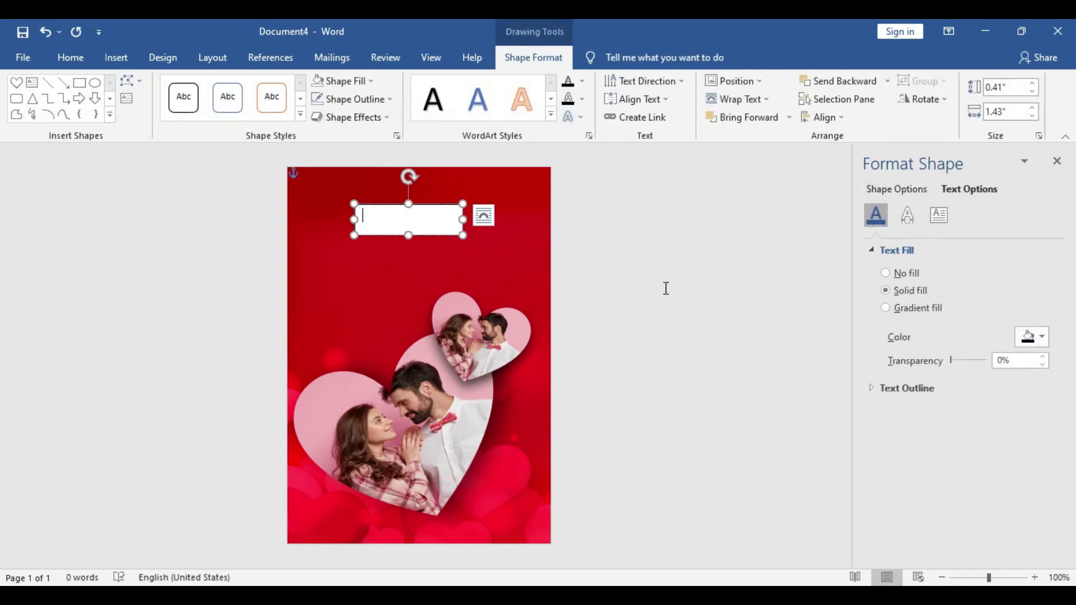
type("Happy")
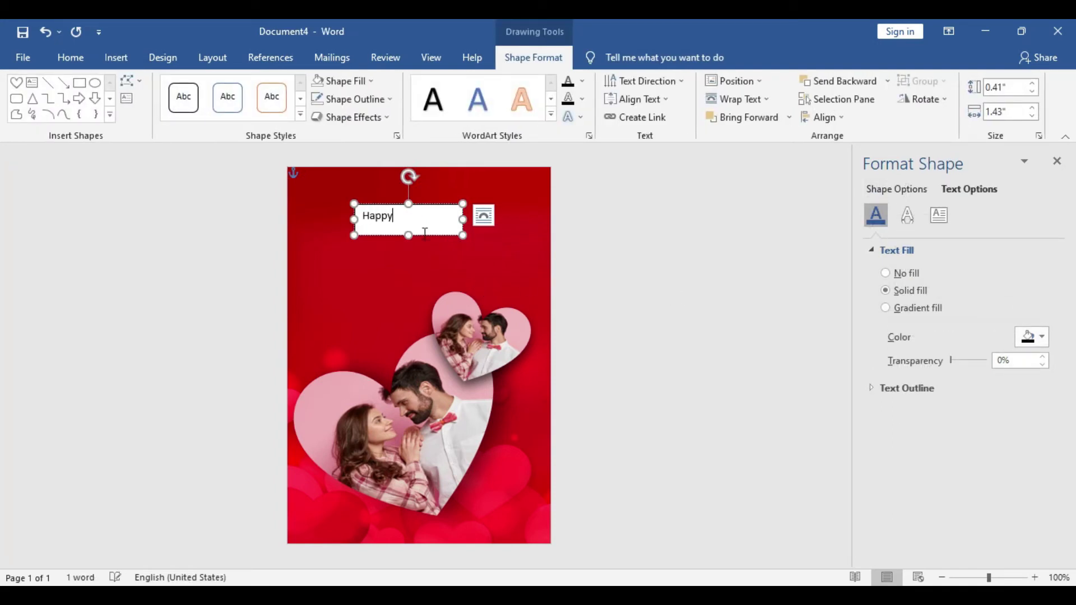
Format Happy as size 30 Edwardian Script and make its box taller
double_click(377, 216)
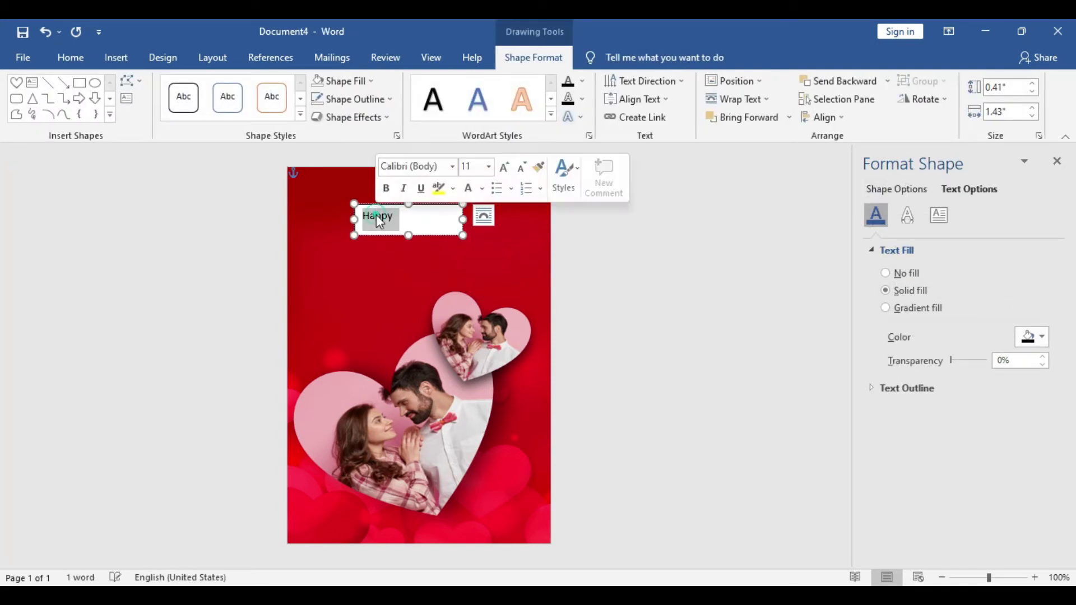
left_click(481, 166)
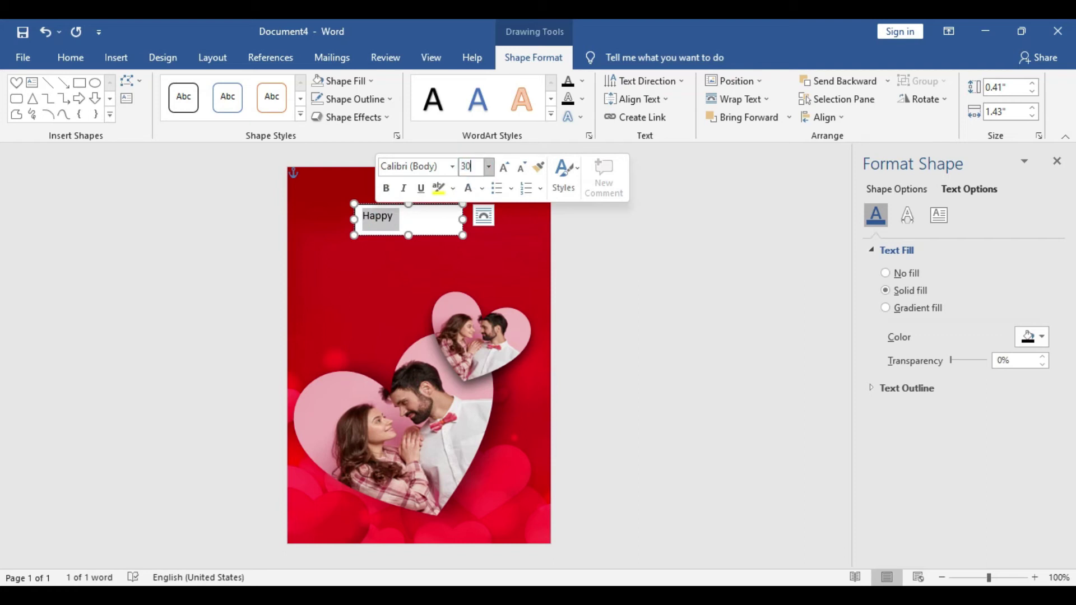
key("Return")
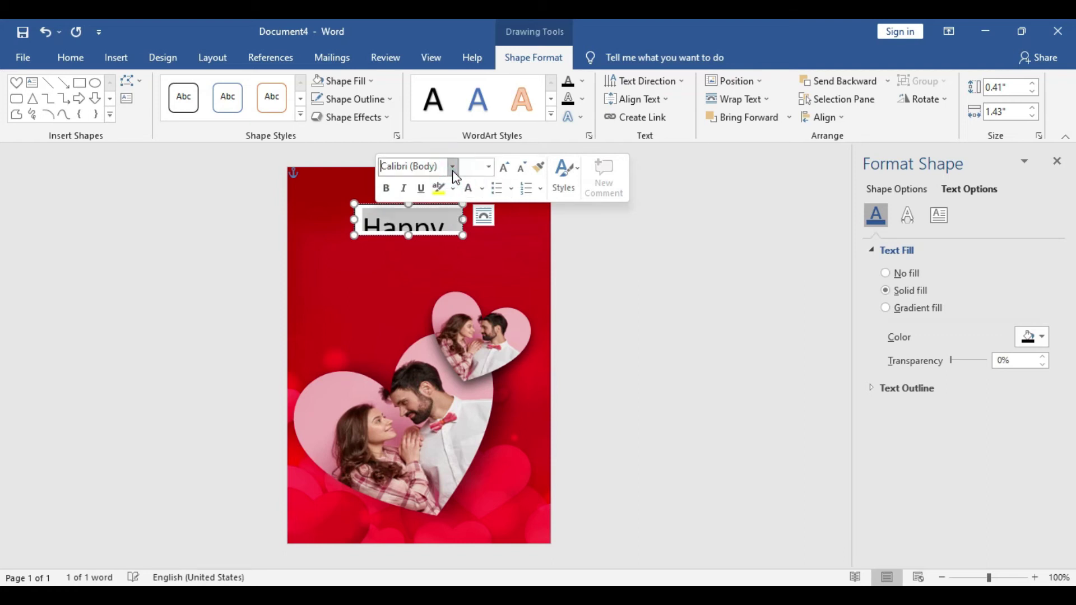
left_click(453, 168)
left_click(459, 317)
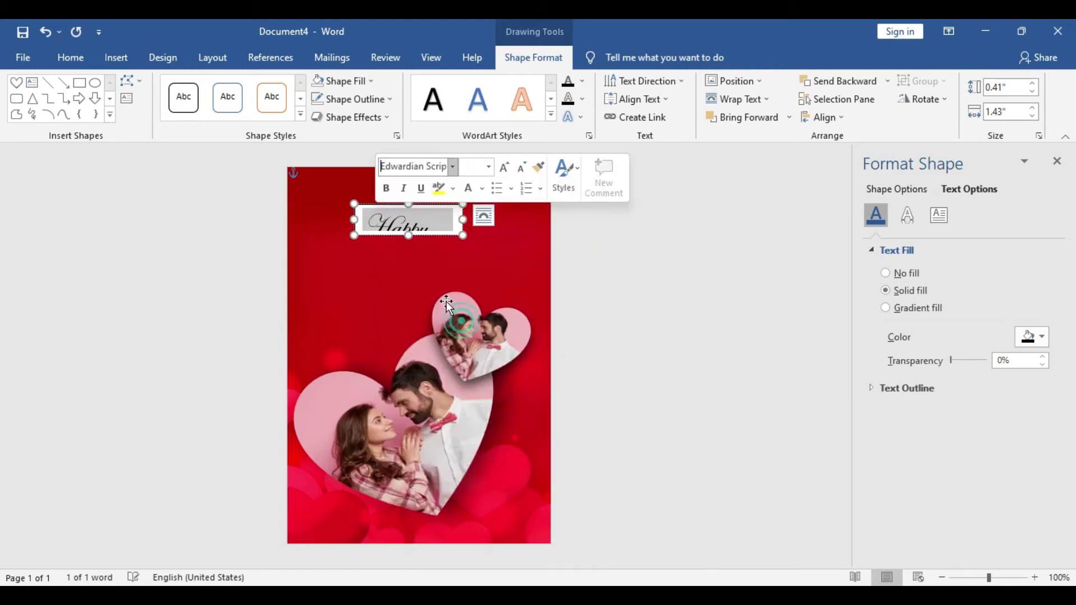
left_click_drag(463, 235, 461, 260)
Remove the box's fill and outline, color Happy white, and narrow the box
left_click(346, 81)
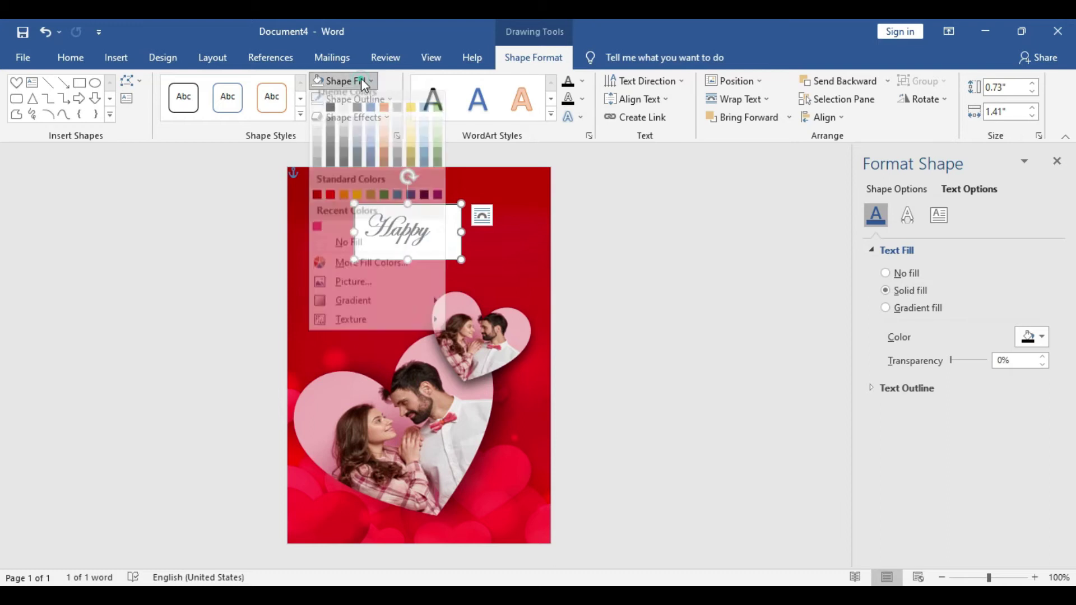
left_click(349, 248)
left_click(372, 100)
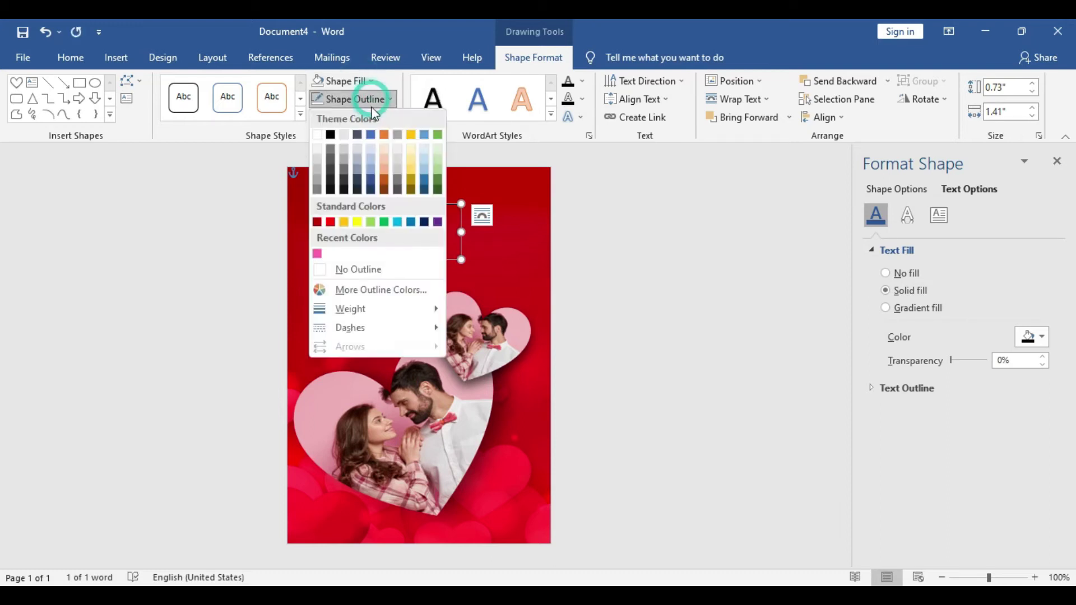
left_click(374, 275)
double_click(399, 230)
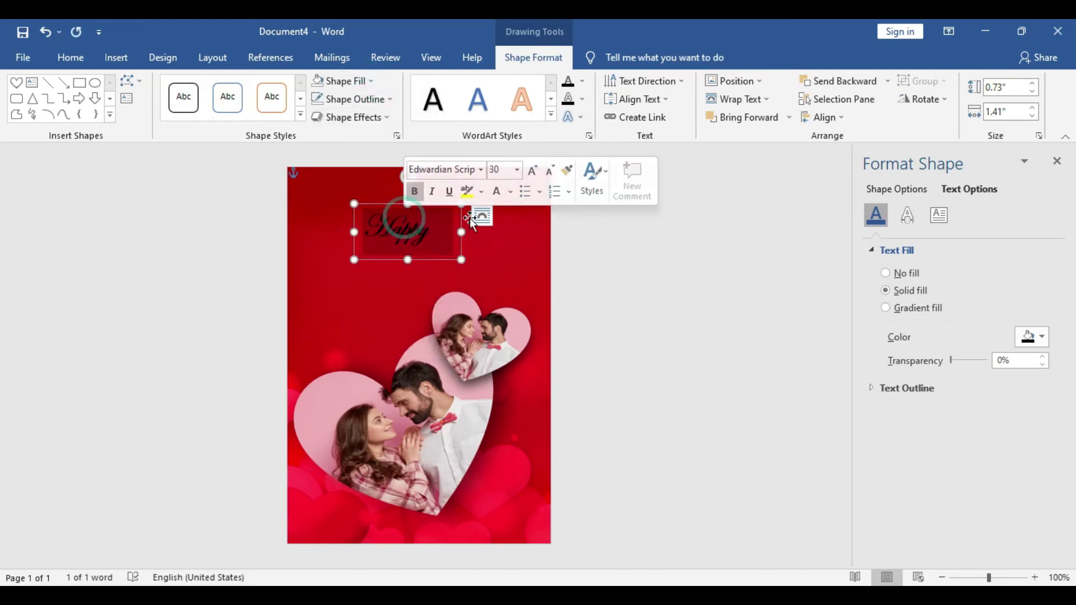
left_click(496, 191)
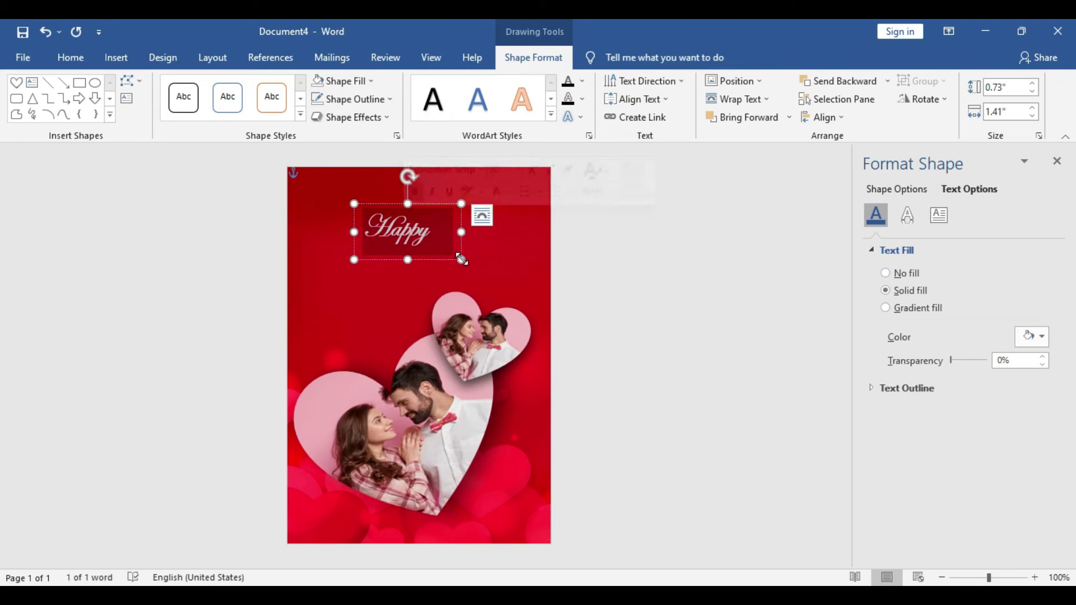
left_click_drag(462, 231, 439, 247)
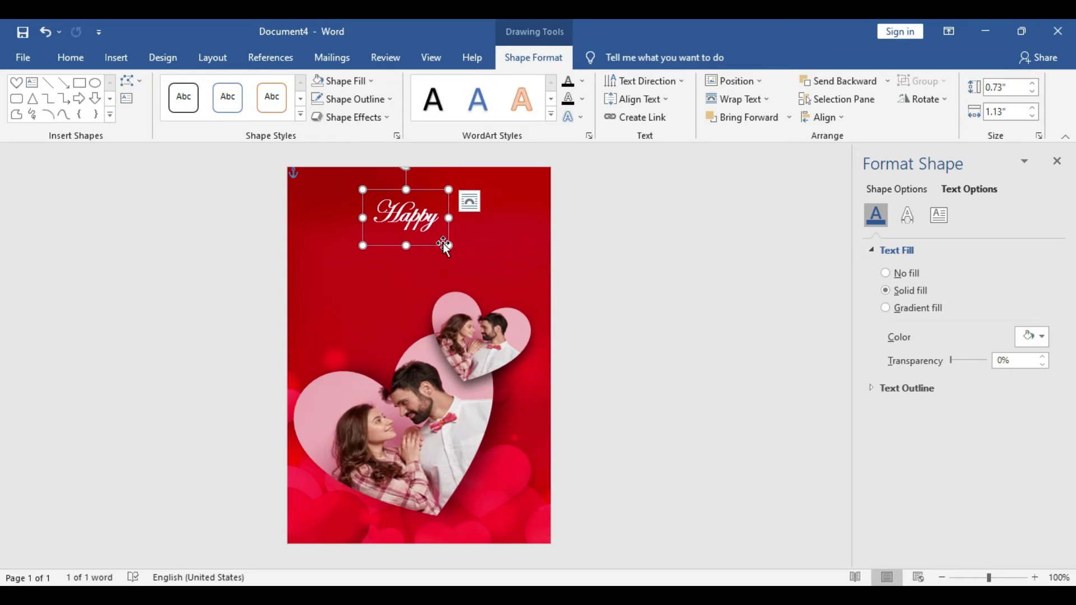
Duplicate the Happy box, change it to size 55 text reading Valentine's, and widen it
key("ctrl+c")
key("ctrl+v")
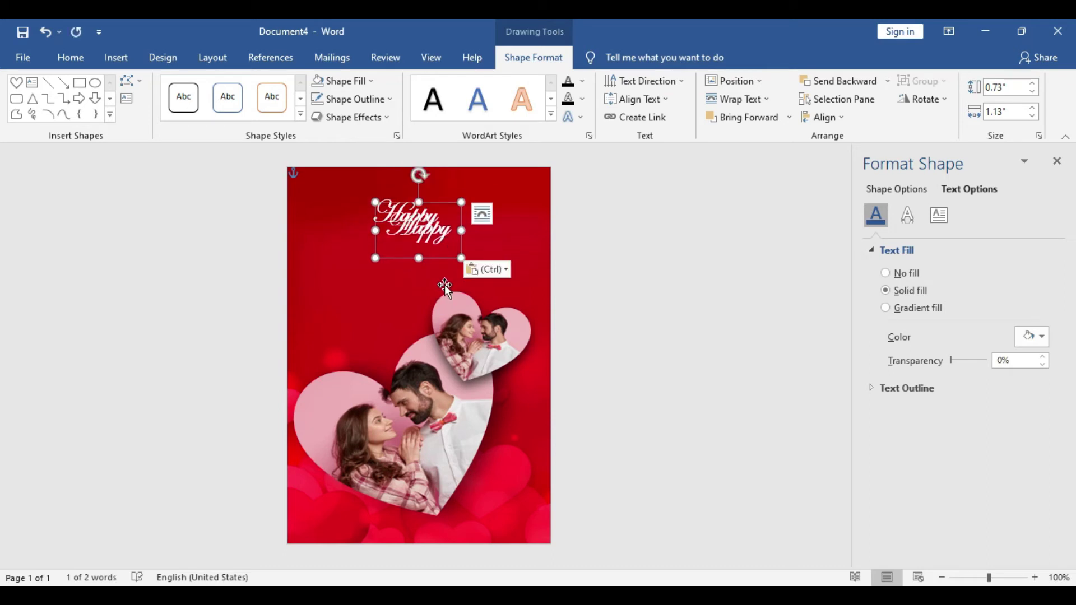
left_click_drag(449, 261, 526, 257)
double_click(376, 259)
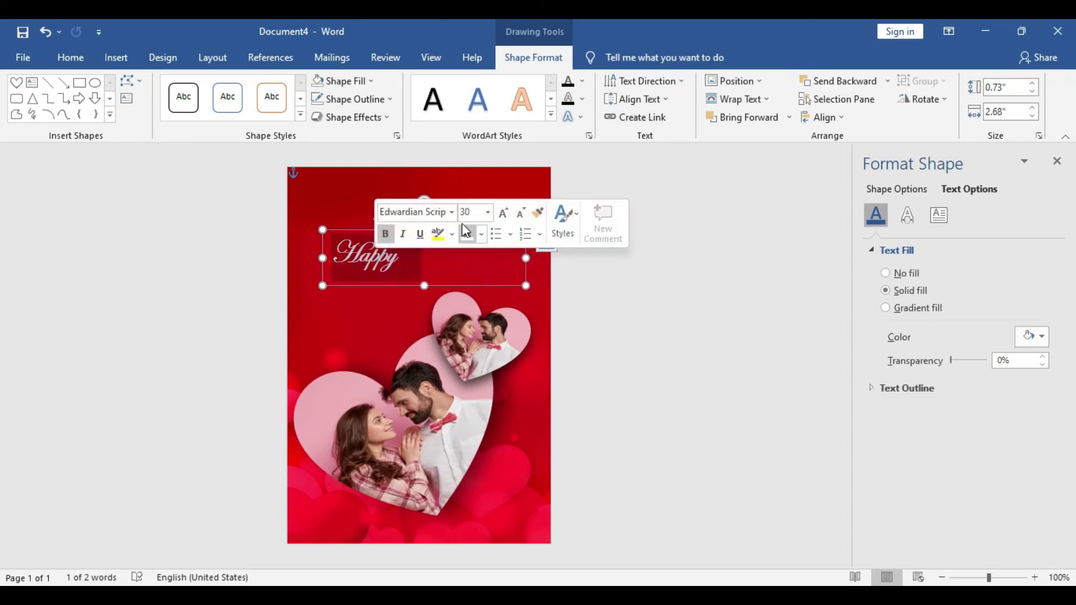
left_click(475, 216)
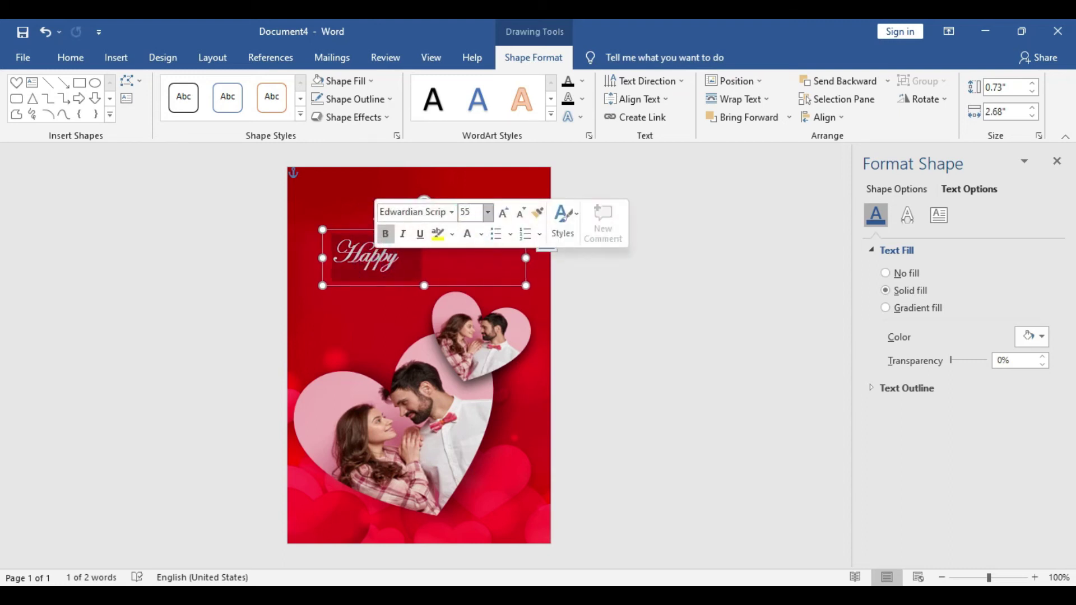
type("55")
key("Return")
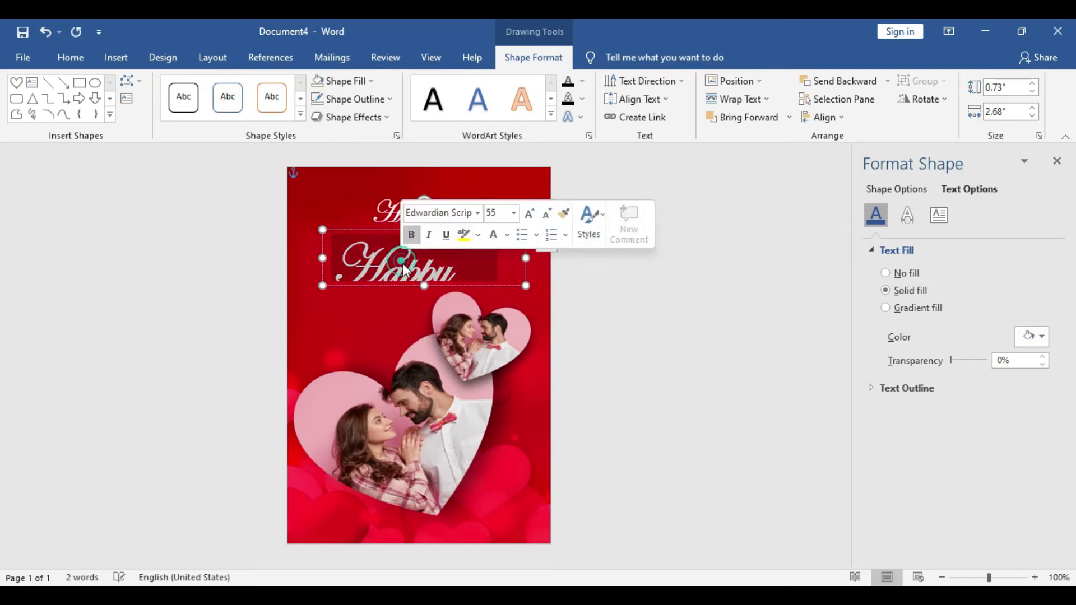
type("Va")
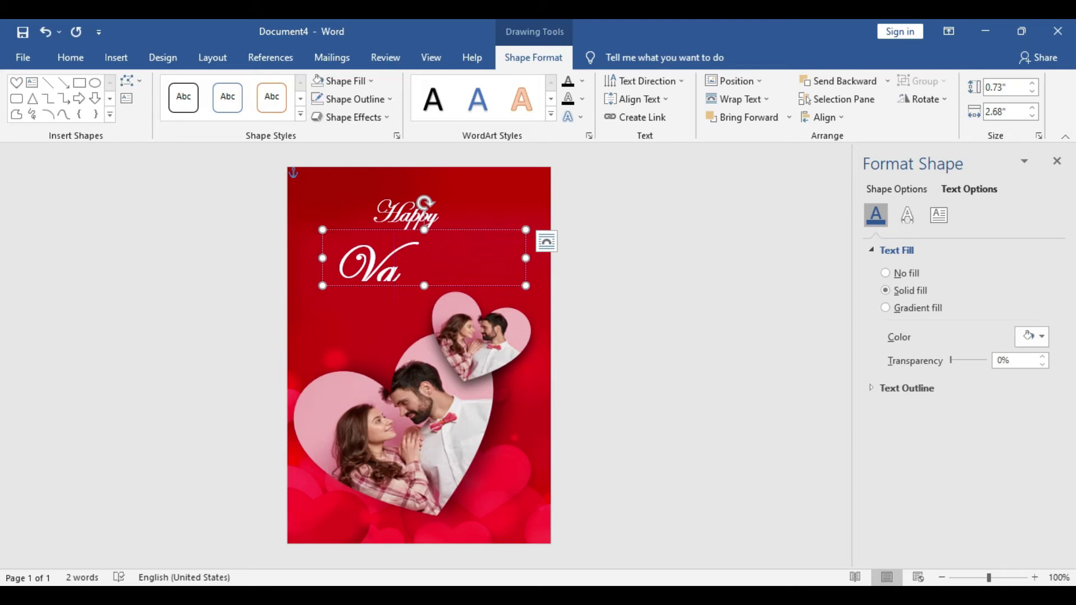
type("lenti")
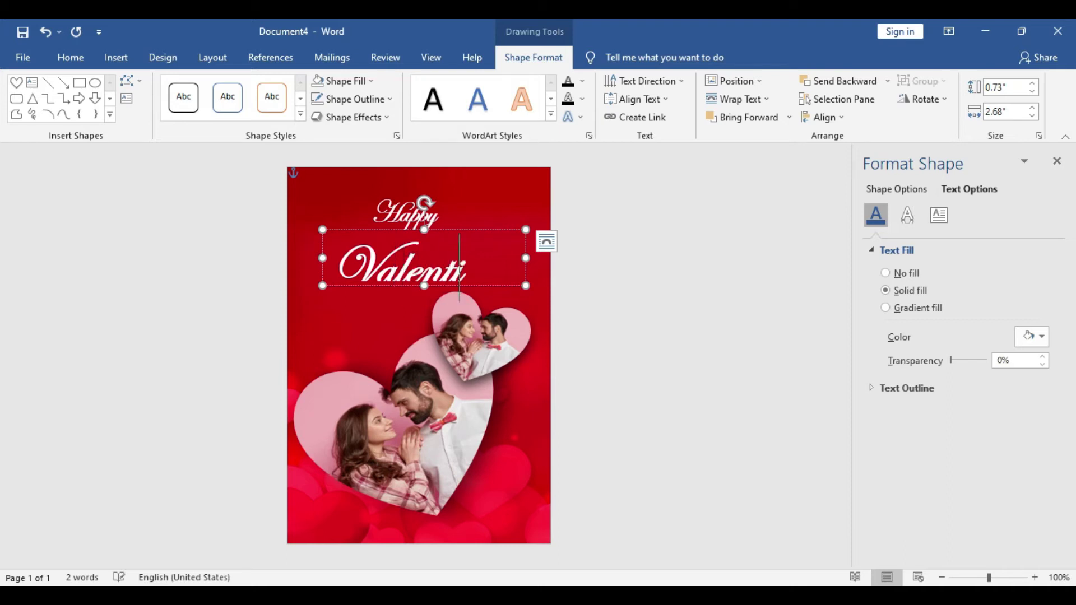
type("ne")
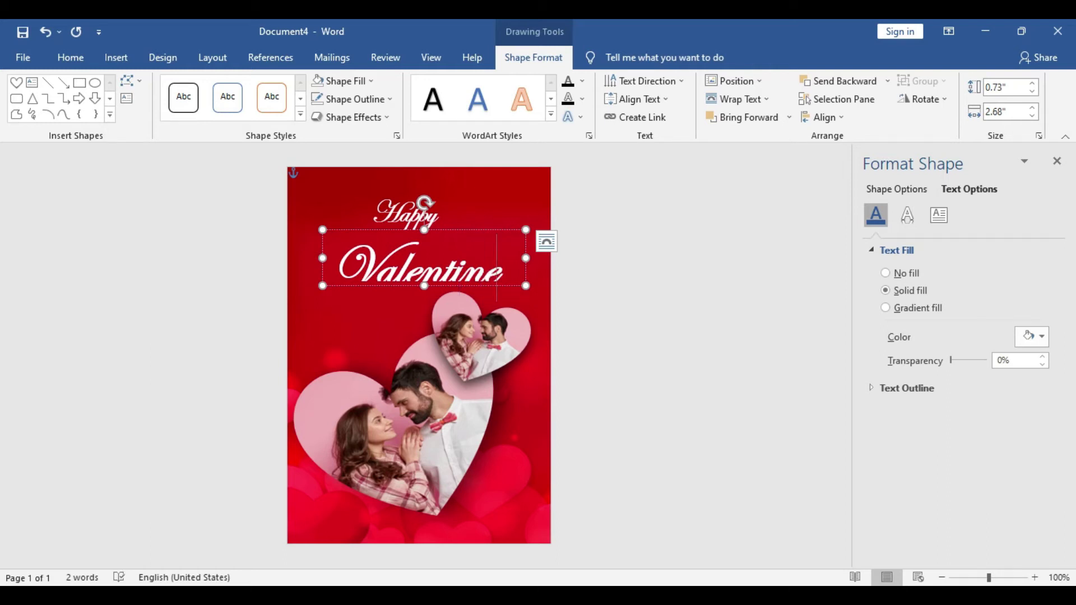
type(",")
mouse_move(321, 255)
left_mouse_down()
mouse_move(295, 257)
mouse_move(318, 261)
left_mouse_up()
left_click_drag(422, 286, 469, 267)
Move the Happy box above the right end of Valentine's
left_click(624, 240)
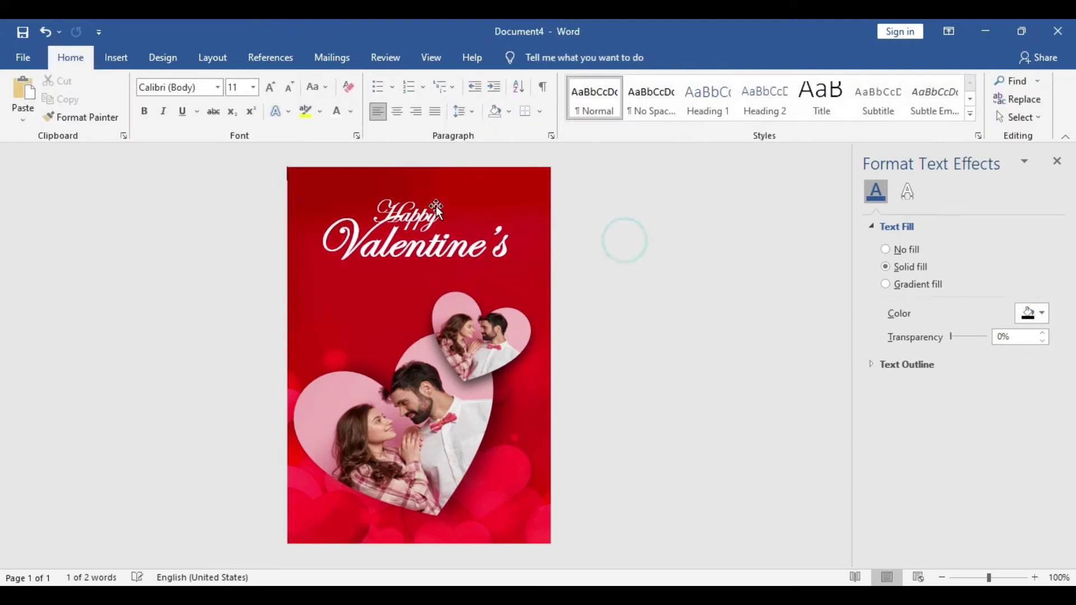
left_click(413, 200)
left_click_drag(421, 193, 404, 258)
Paste another copy of the script text box reading Day and place it beneath Valentine's
key("ctrl+v")
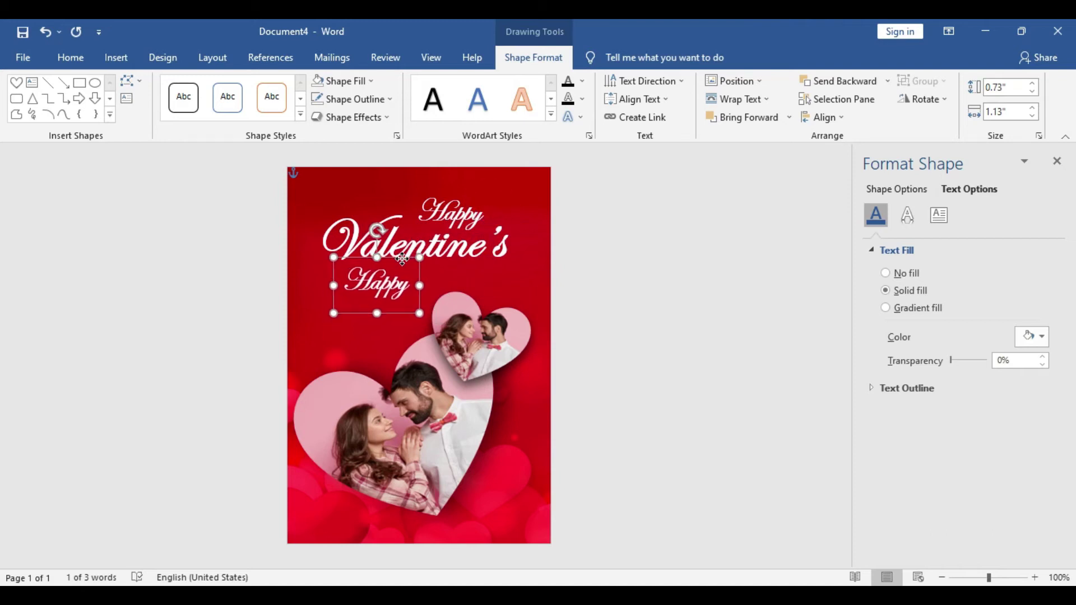
type("Day")
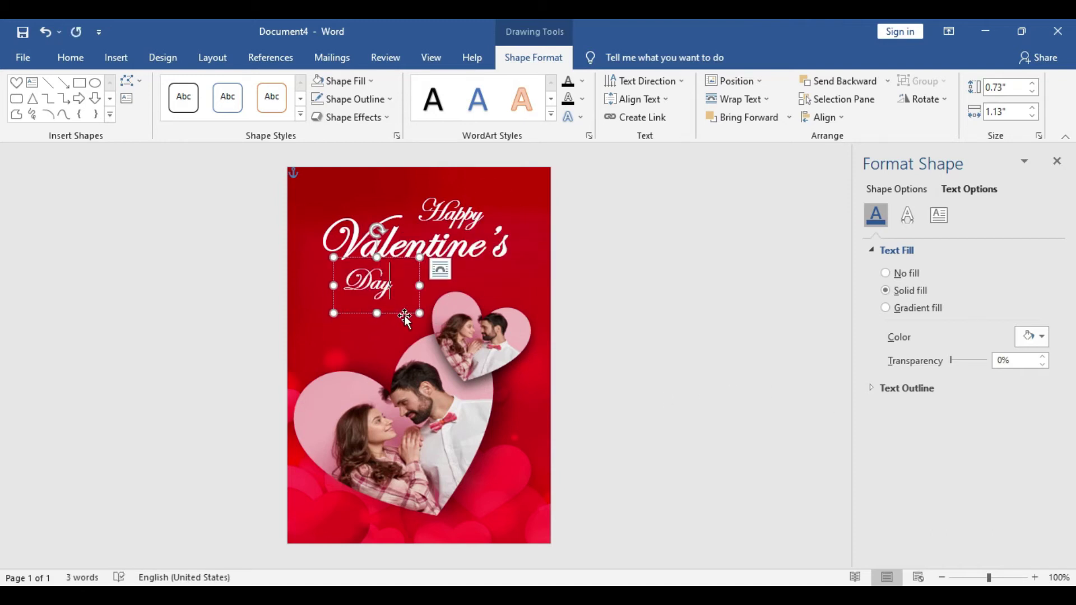
left_click_drag(405, 315, 425, 313)
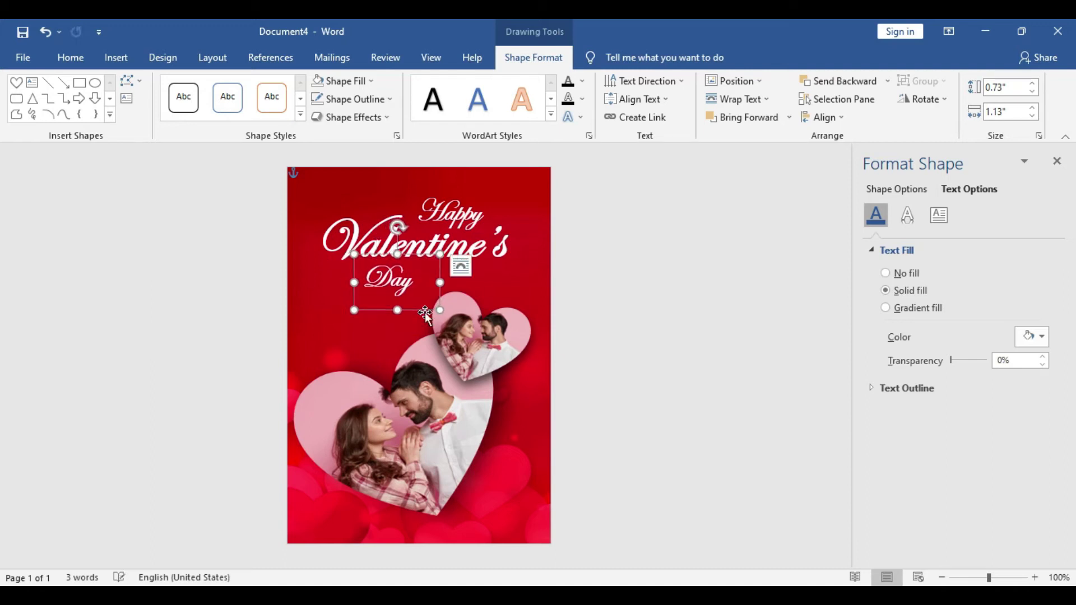
left_click(680, 297)
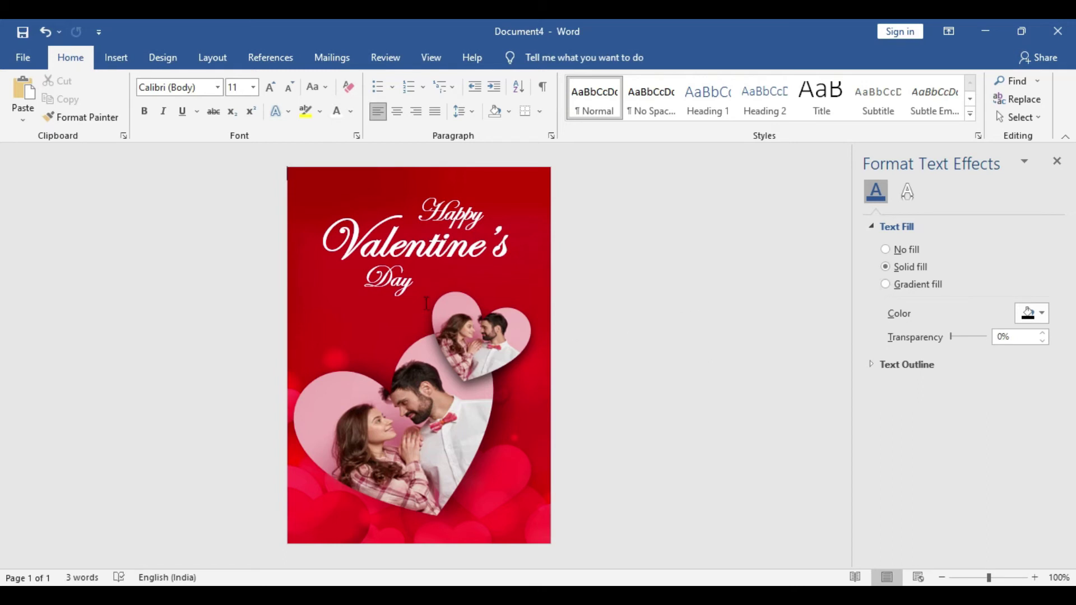
Select the Happy, Valentine's and Day title boxes together and move them lower on the card
left_click(395, 283)
left_click(429, 241, "shift")
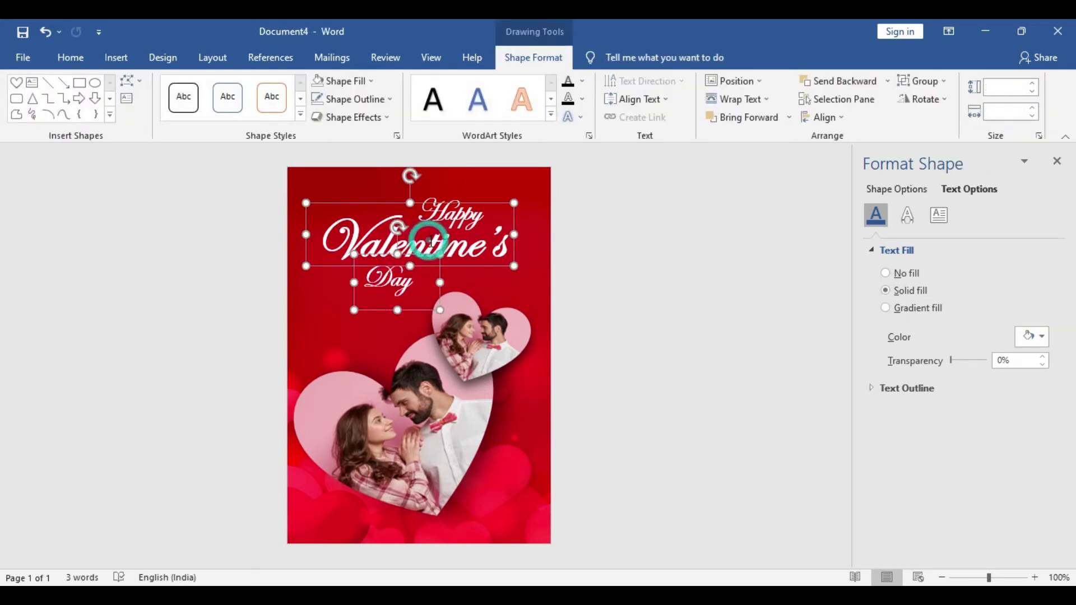
left_click(441, 192, "shift")
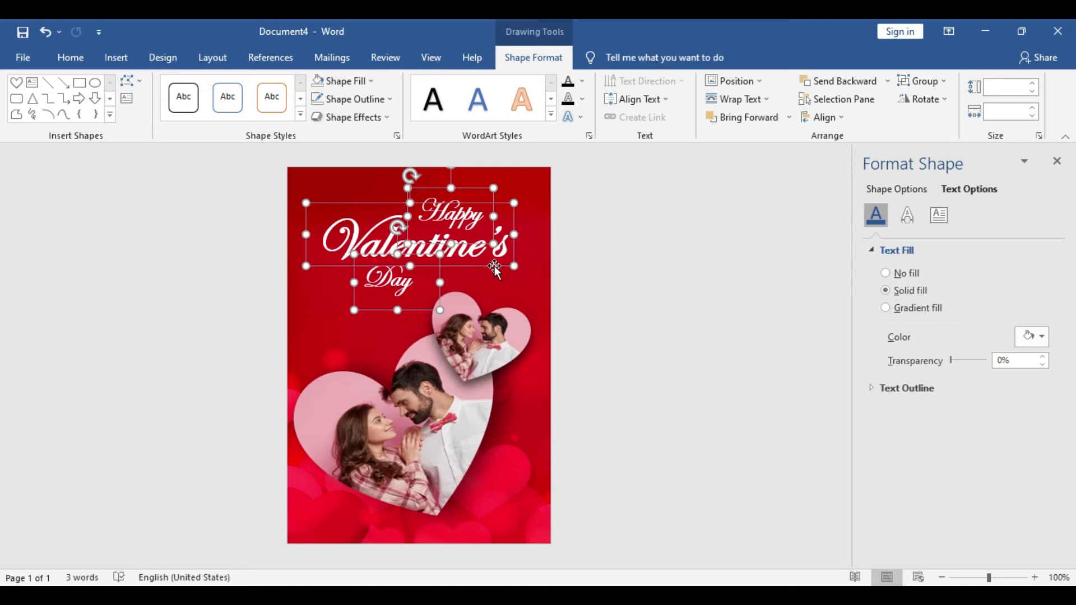
left_click_drag(495, 267, 494, 292)
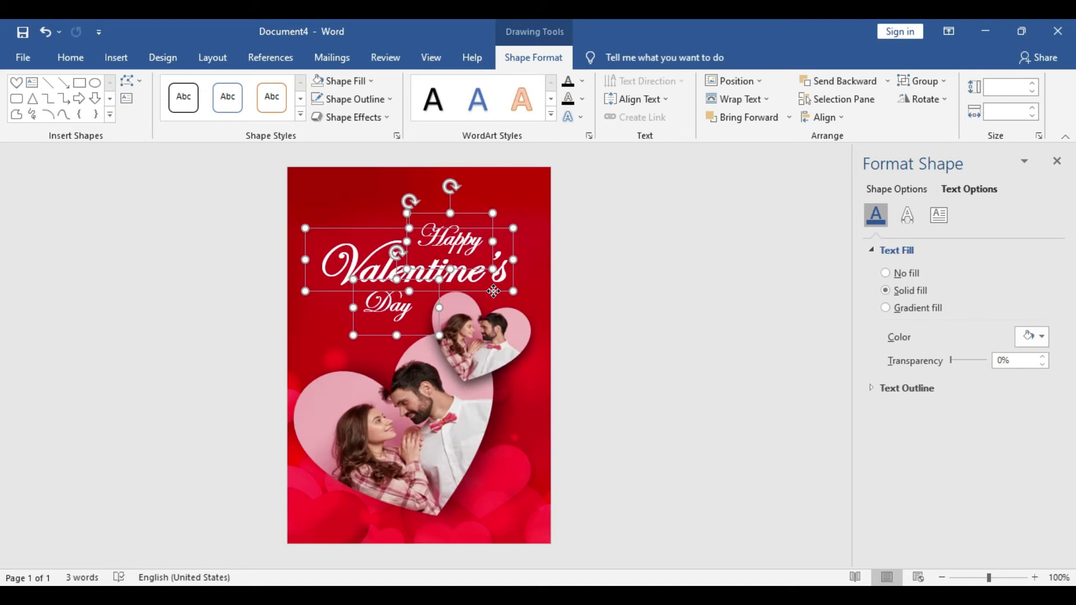
left_click(667, 287)
left_click(698, 283)
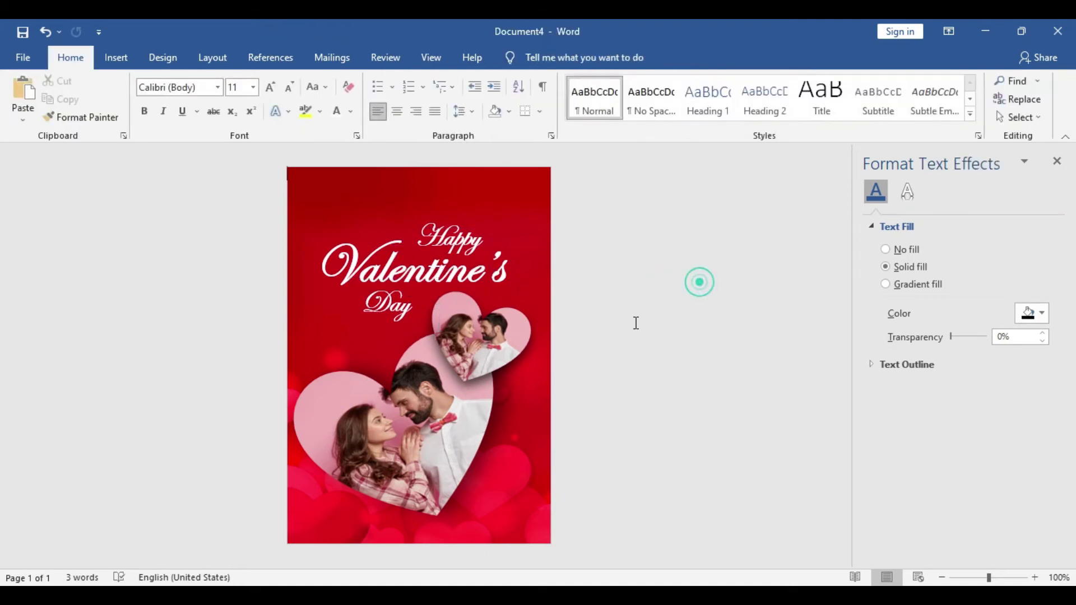
Nudge the Day text box slightly right beneath Valentine's
left_click(388, 322)
left_click_drag(407, 336, 418, 337)
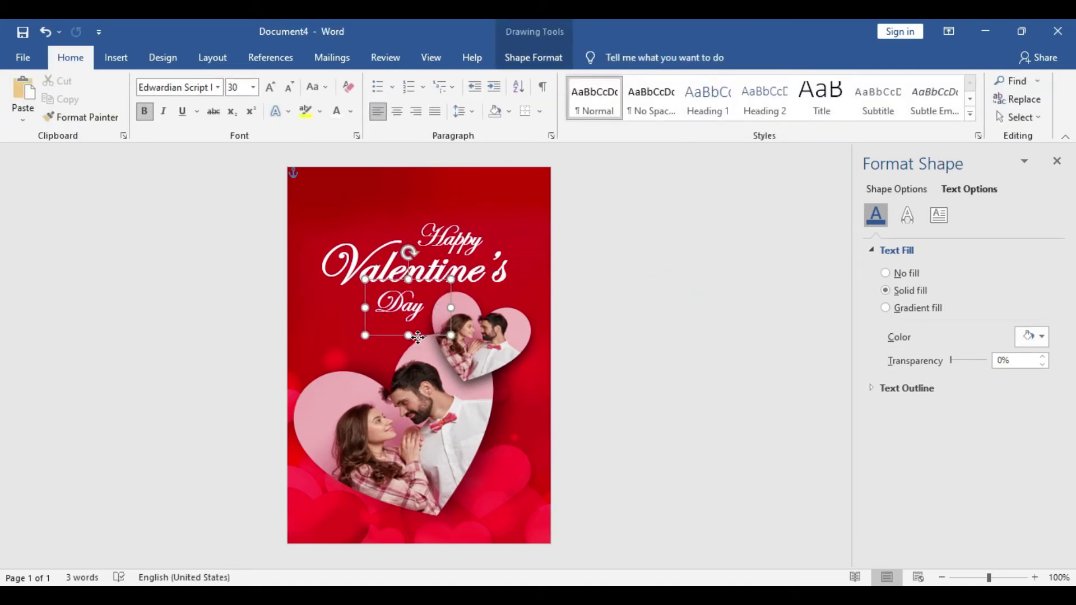
left_click(657, 258)
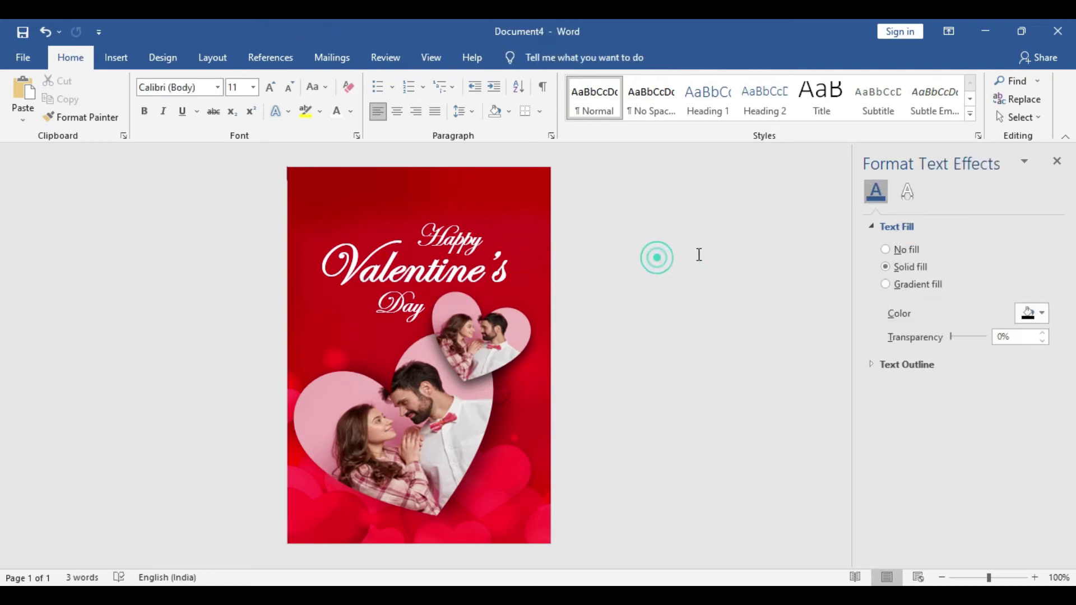
Draw a rectangle shape on the card's left side
left_click(116, 57)
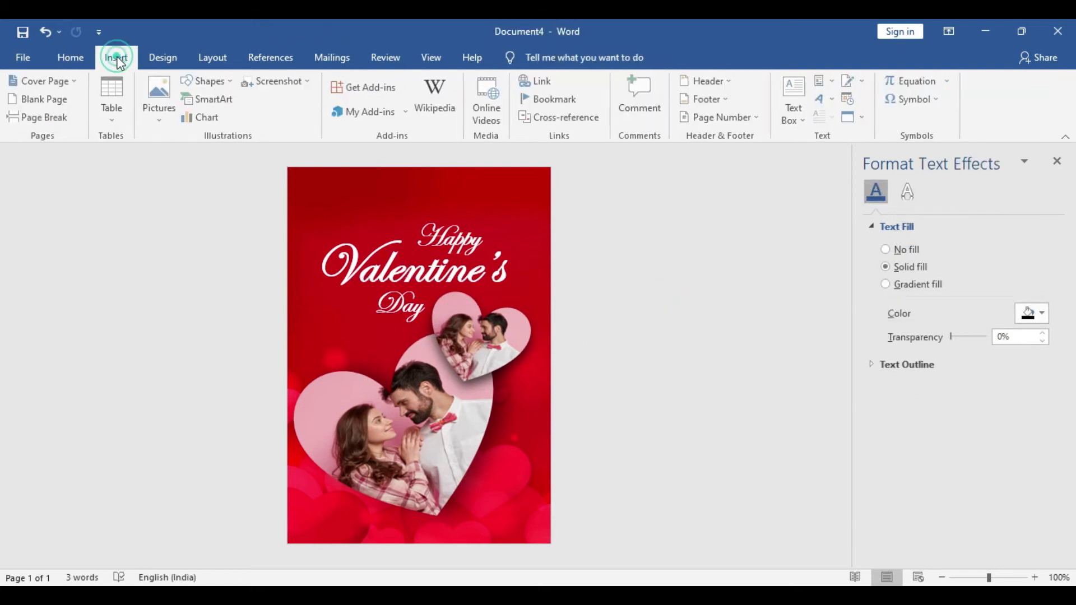
left_click(207, 84)
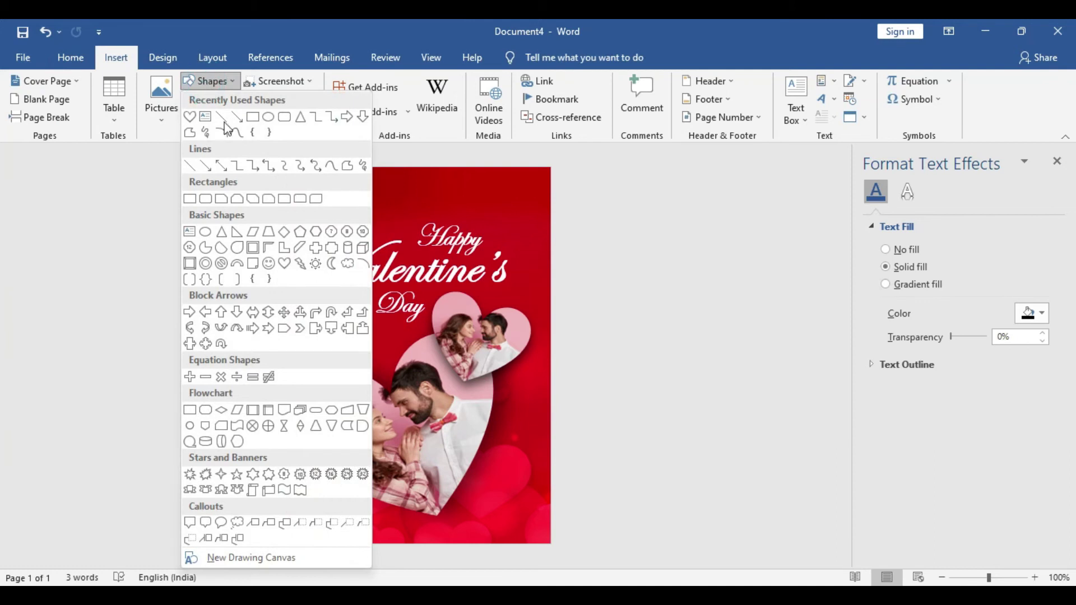
left_click(248, 119)
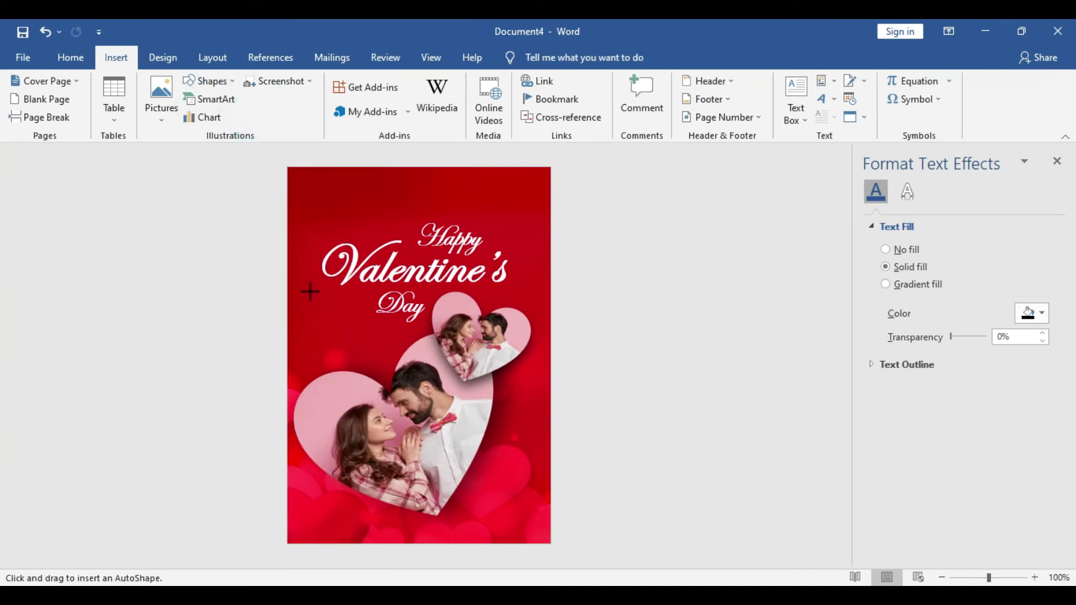
left_click_drag(306, 291, 404, 379)
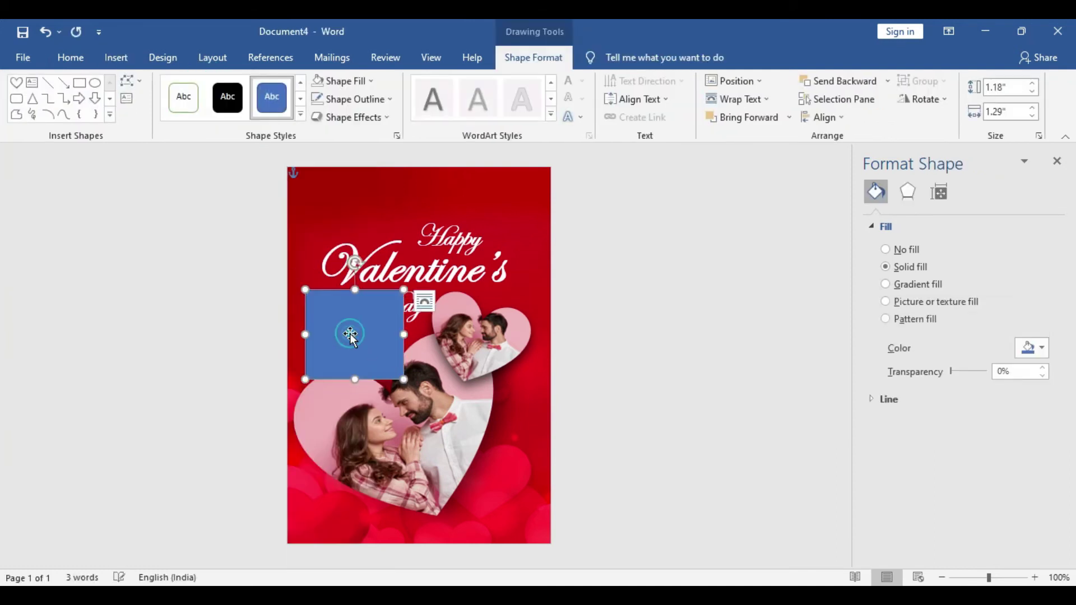
Fill the rectangle with the 'love' hearts picture and stretch it to 1.74" × 1.6"
left_click(361, 83)
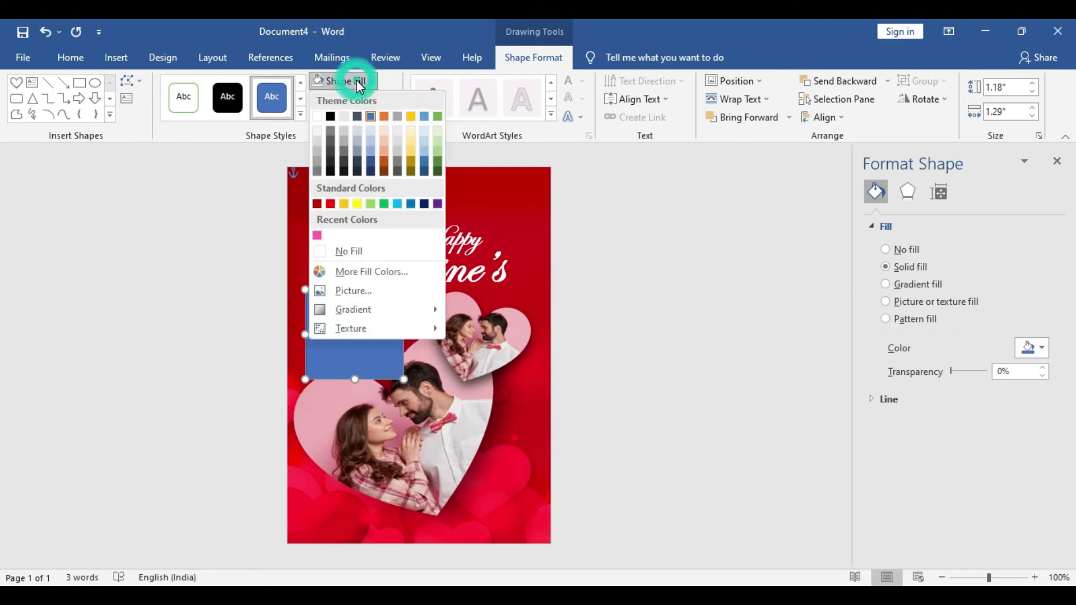
left_click(358, 291)
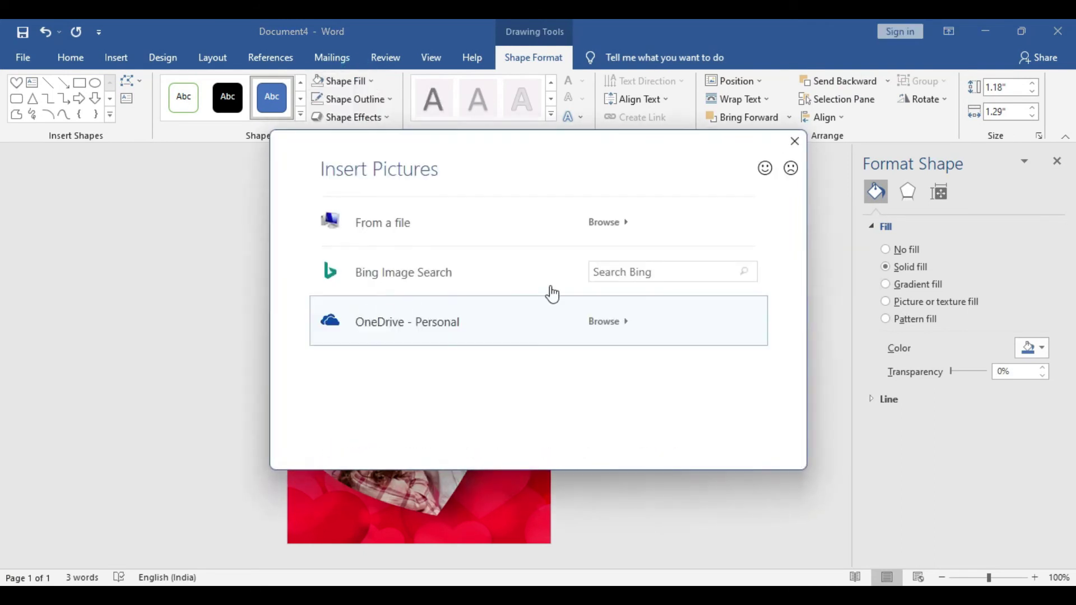
left_click(541, 235)
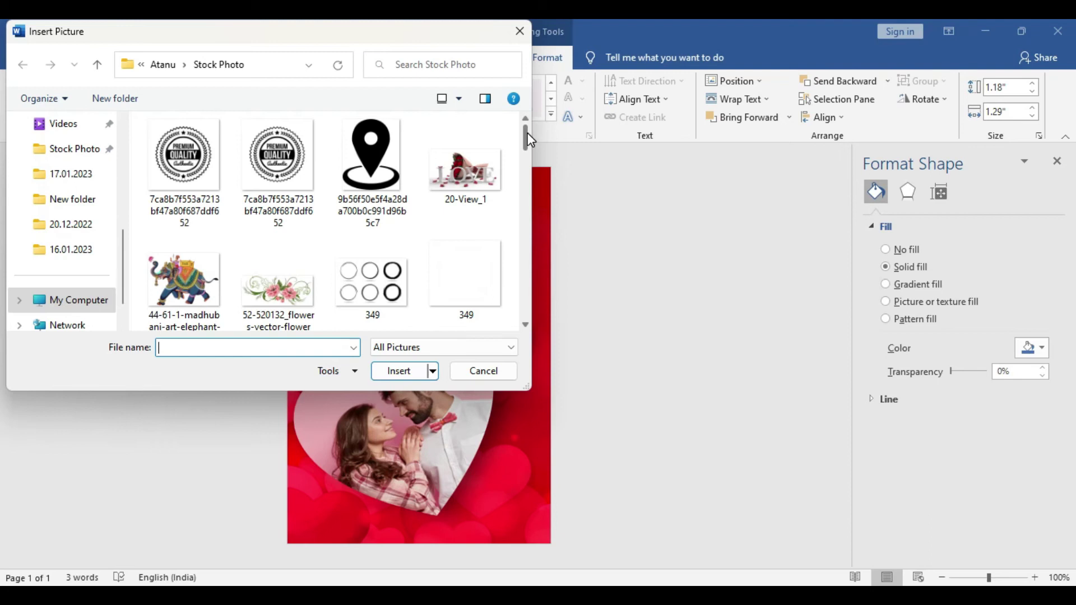
left_click_drag(527, 133, 520, 260)
left_click(372, 216)
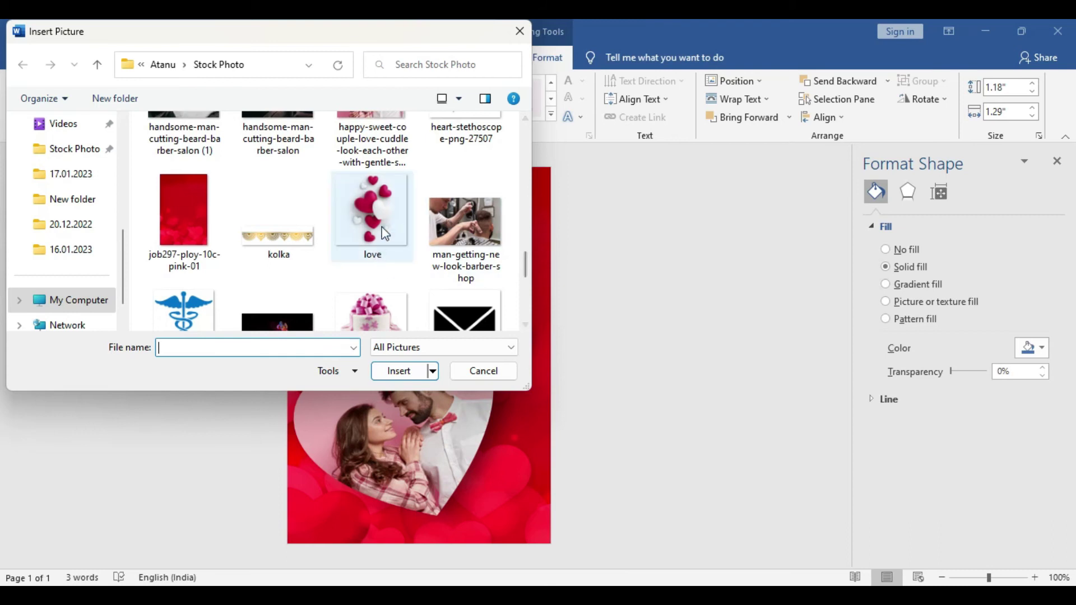
left_click(400, 373)
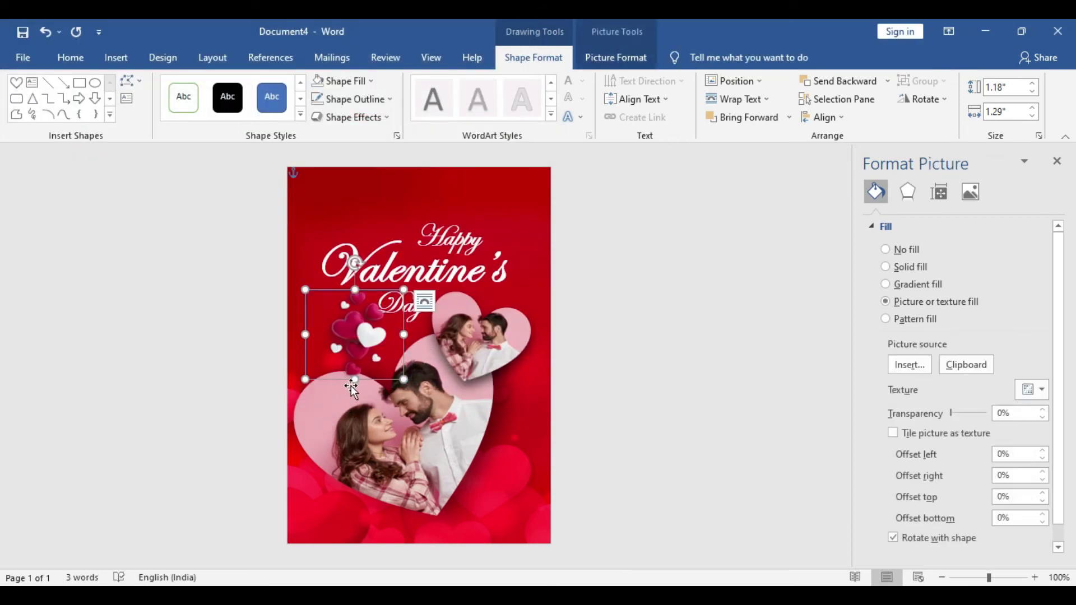
left_click_drag(355, 380, 428, 422)
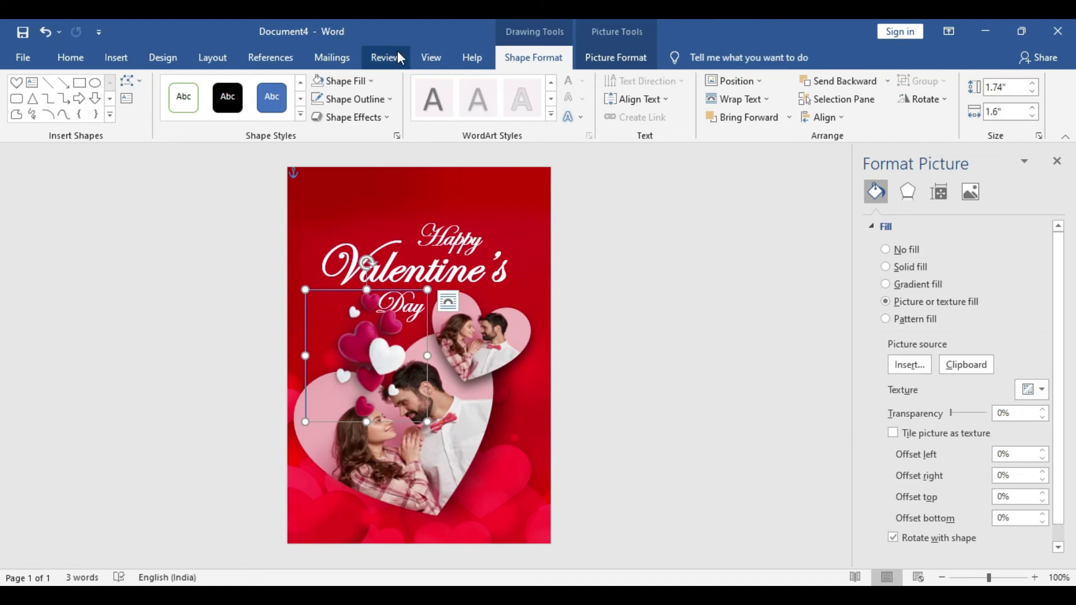
Remove the heart cluster's outline, move it up beside the title and tilt it
left_click(345, 99)
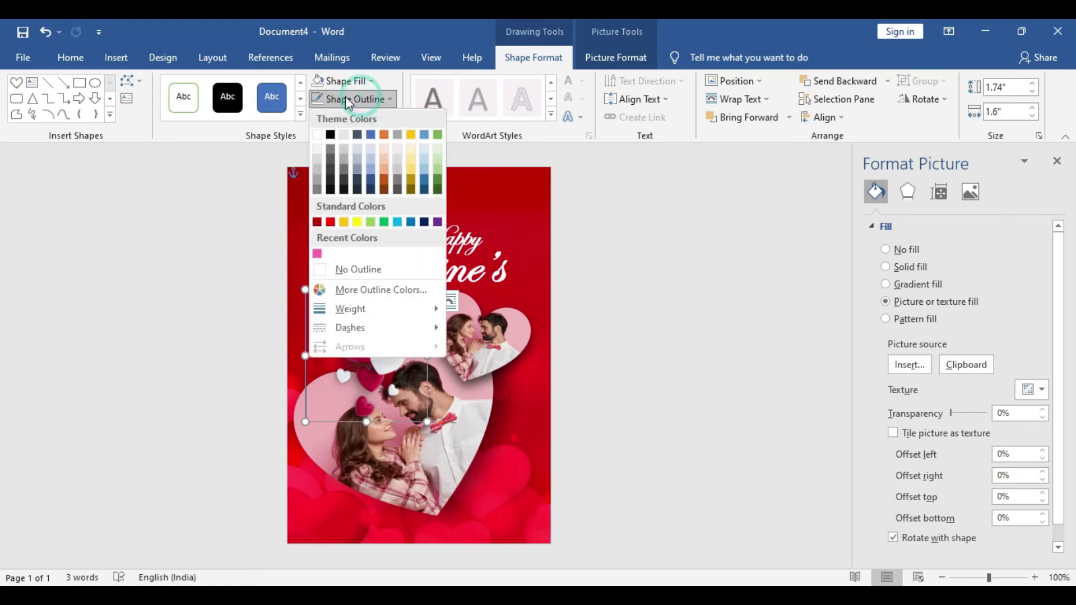
left_click(353, 270)
left_click_drag(381, 355, 348, 283)
left_click_drag(335, 229, 252, 267)
mouse_move(339, 316)
left_mouse_down()
mouse_move(340, 331)
mouse_move(340, 320)
left_mouse_up()
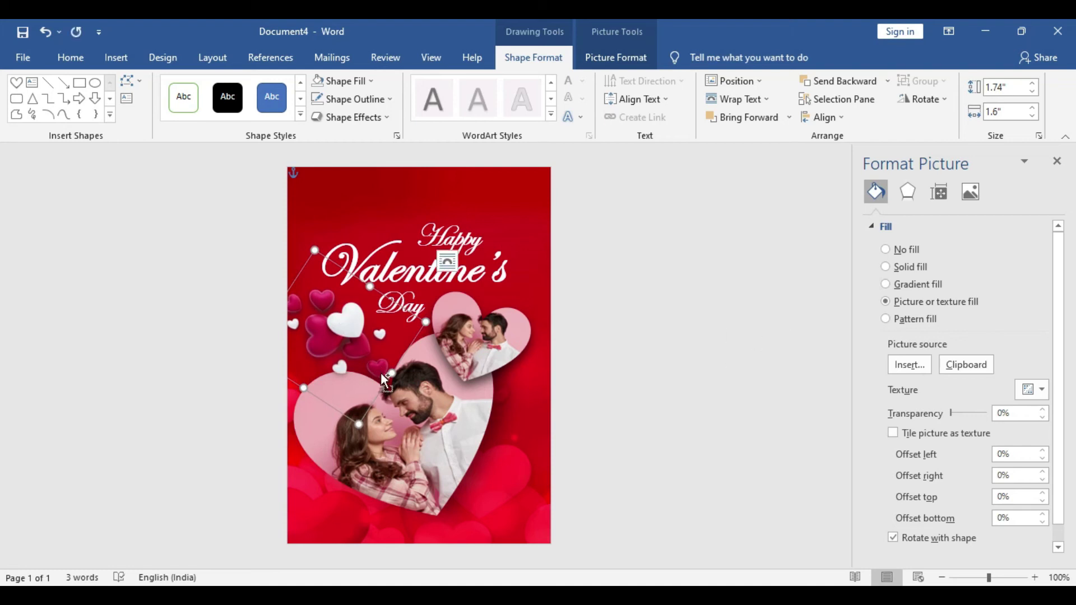
Copy the heart cluster to the lower right, rotate it clockwise and enlarge it to 2.41" × 2.26"
left_click_drag(382, 372, 381, 372)
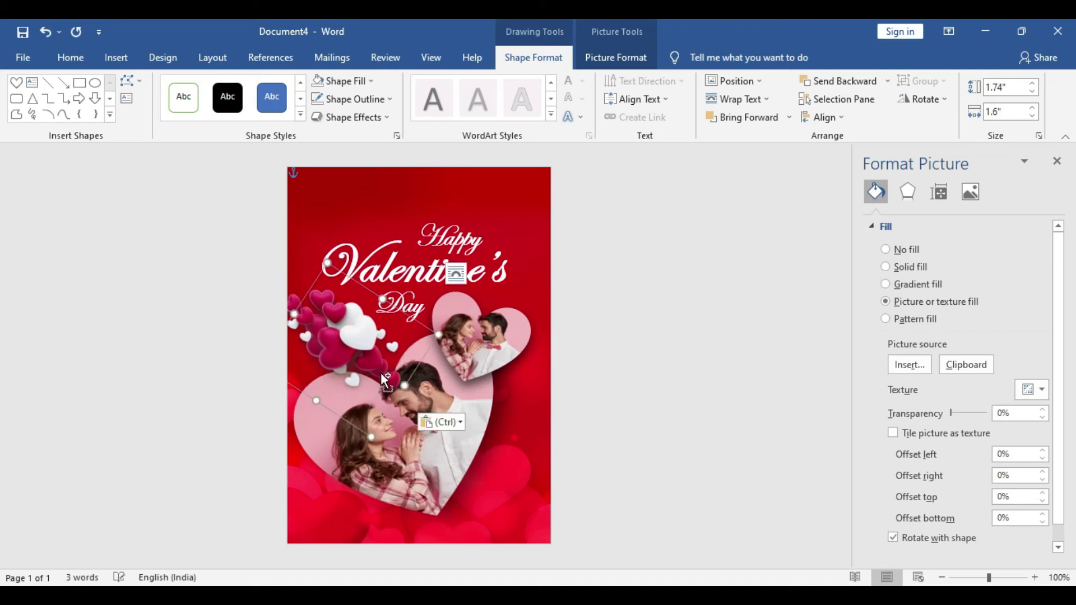
left_click_drag(339, 315, 465, 444)
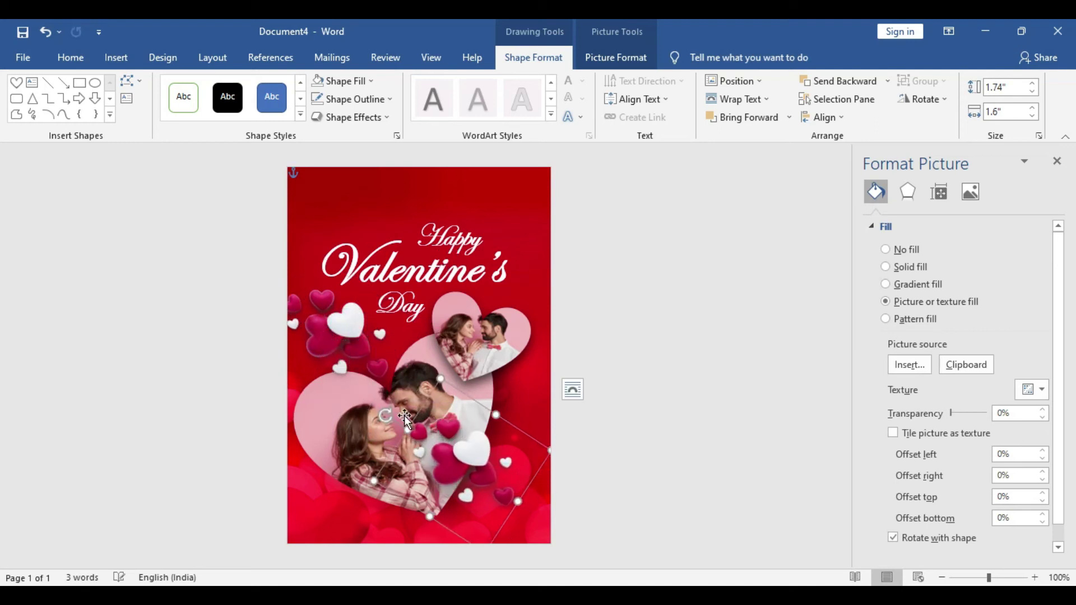
left_click_drag(385, 415, 615, 456)
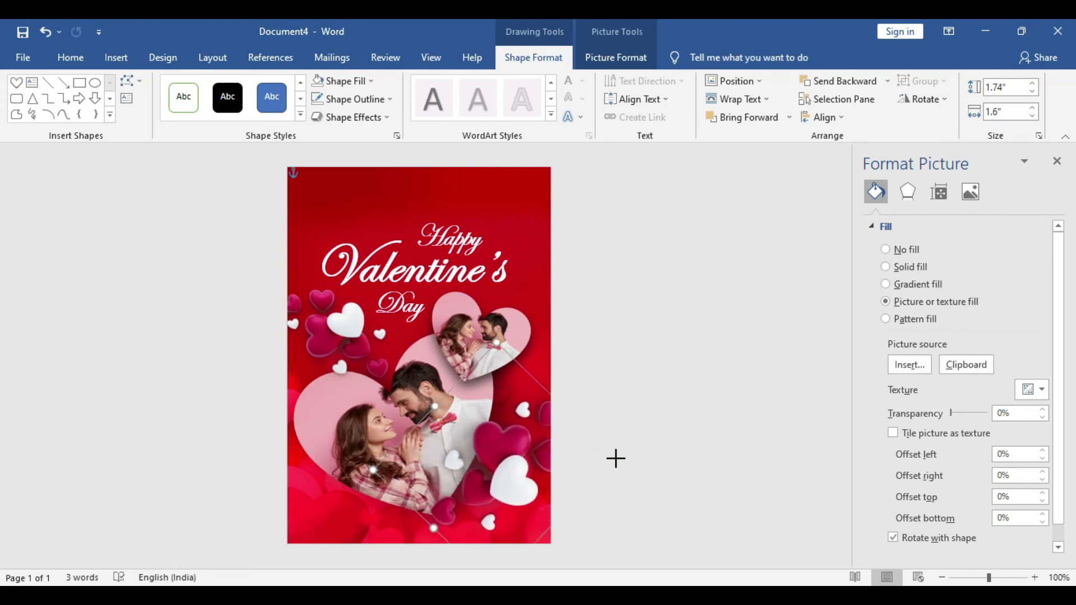
mouse_move(518, 457)
left_mouse_down()
mouse_move(531, 468)
mouse_move(527, 459)
left_mouse_up()
left_click(675, 320)
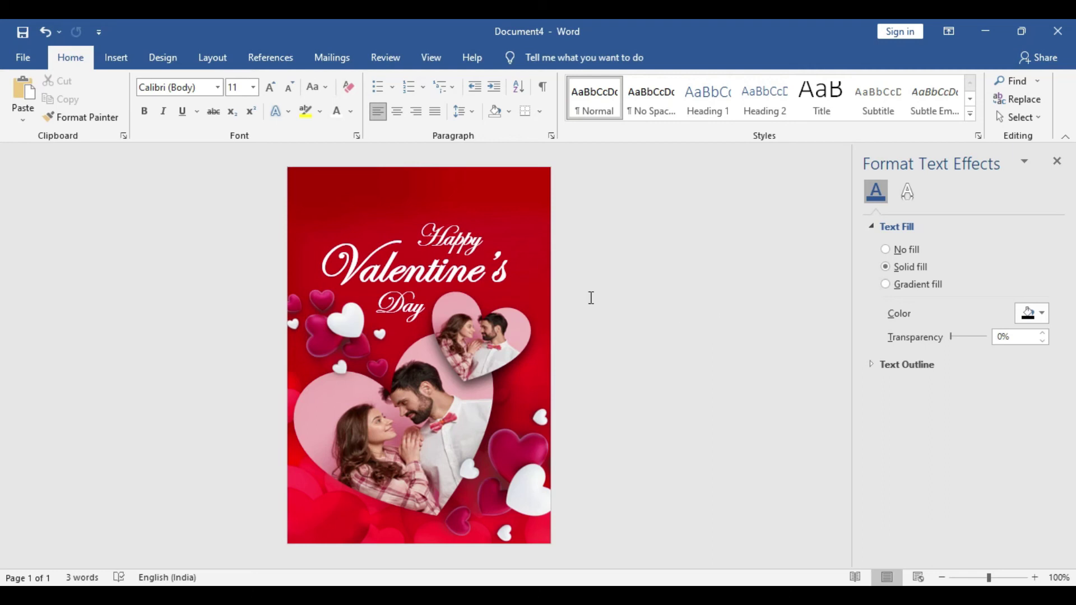
Draw a rectangle covering the whole card
left_click(116, 58)
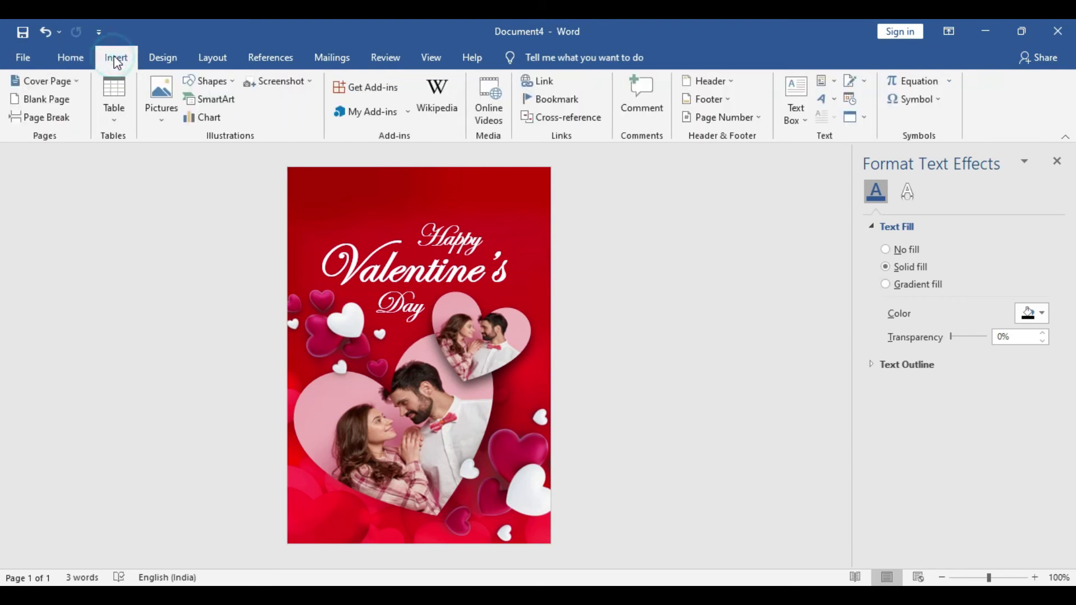
left_click(206, 82)
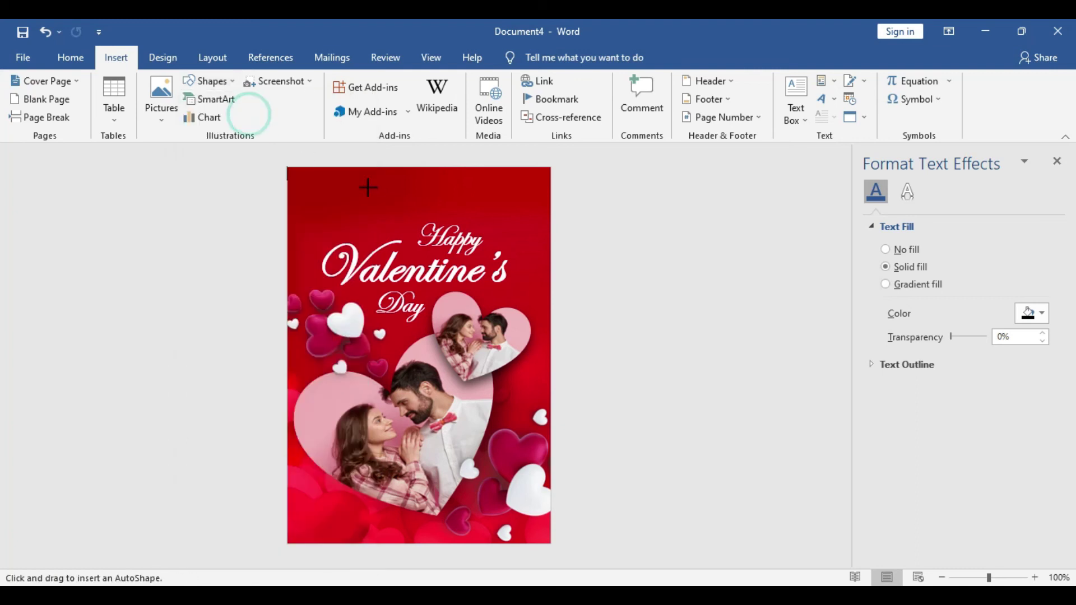
left_click_drag(298, 177, 542, 534)
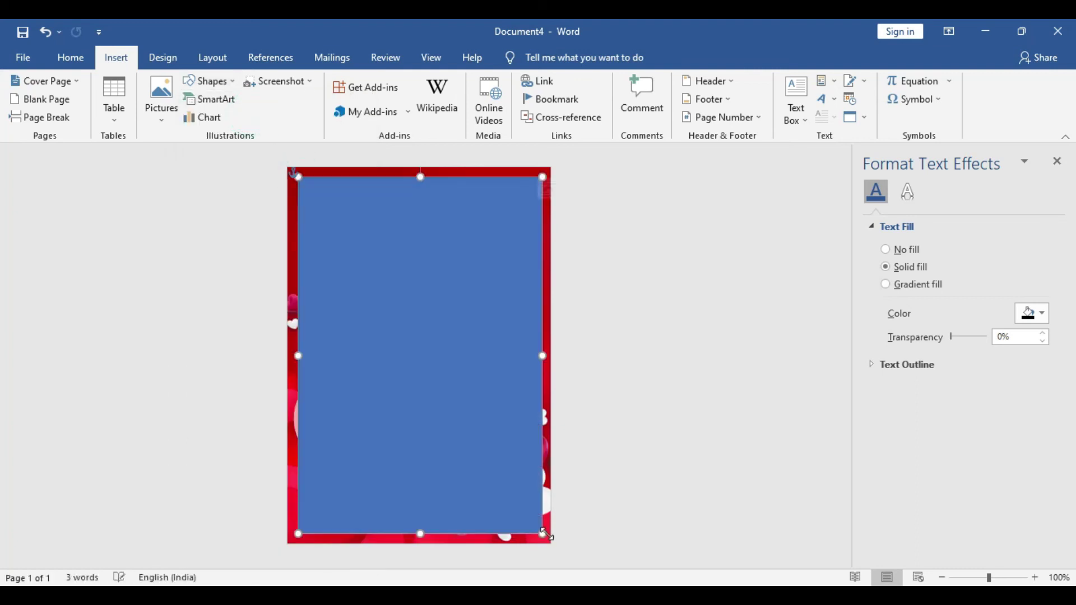
Fill the rectangle with the '1445' ornate border picture
left_click(348, 90)
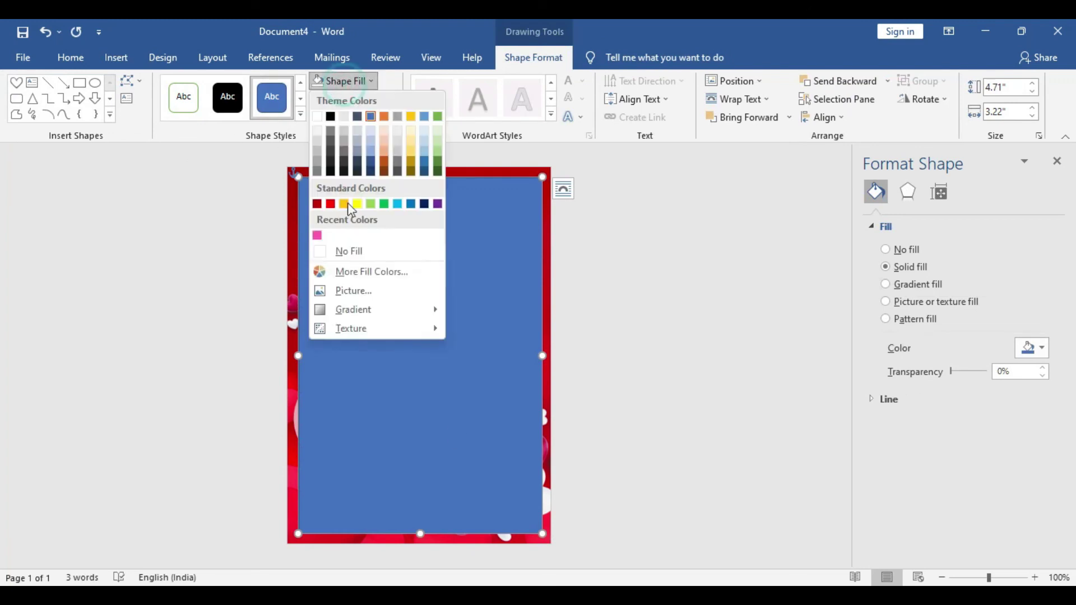
left_click(359, 290)
left_click(594, 224)
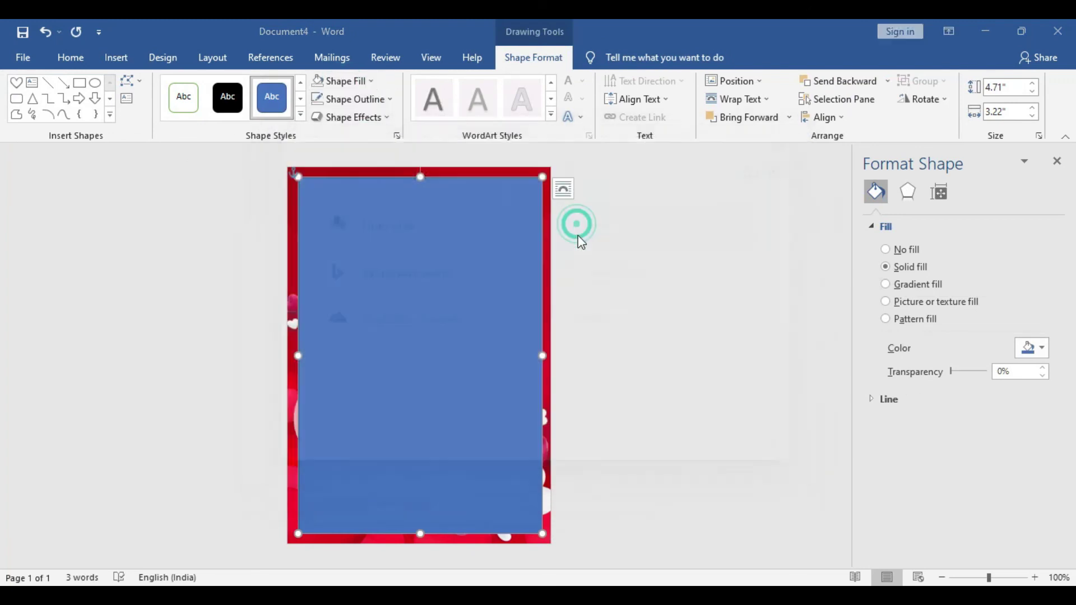
left_click_drag(526, 143, 527, 174)
left_click(264, 164)
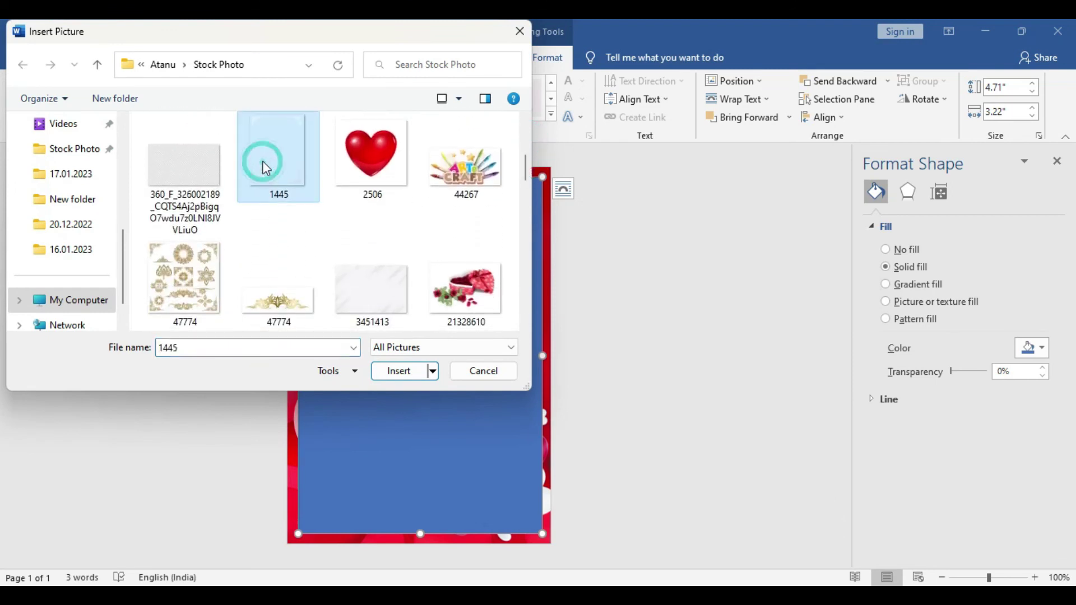
left_click(394, 372)
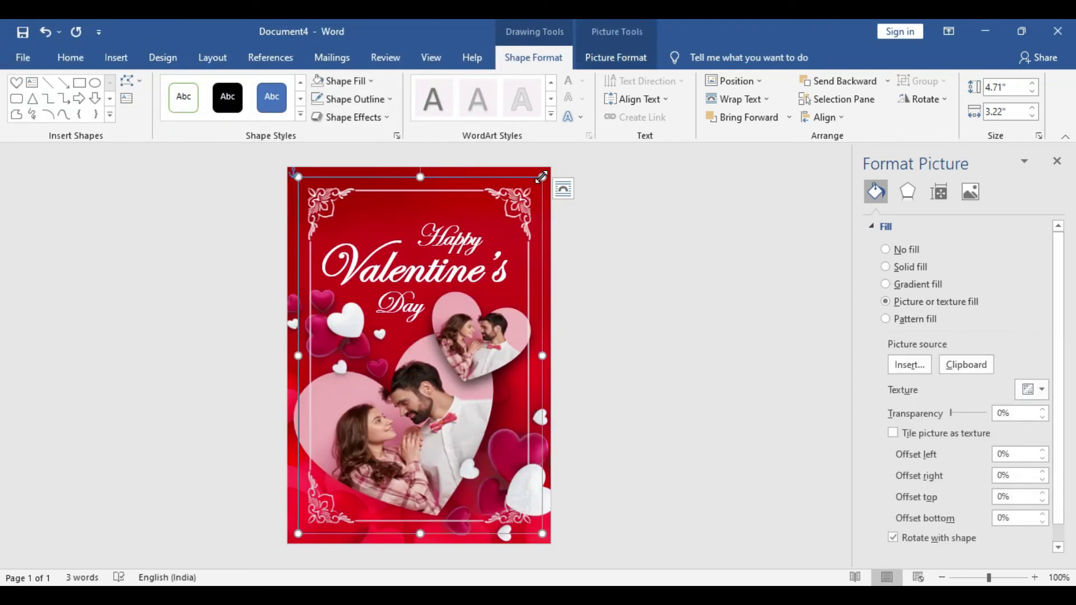
Stretch the border frame to the card's edges, 4.98" × 3.46"
left_click_drag(542, 177, 559, 166)
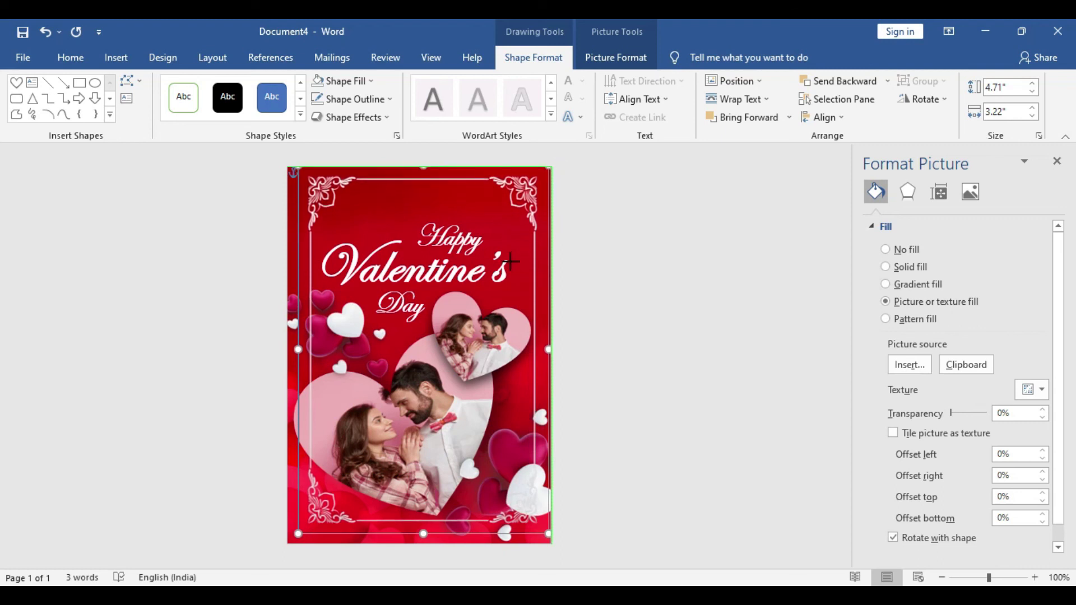
left_click_drag(299, 534, 288, 552)
left_click_drag(549, 543, 555, 549)
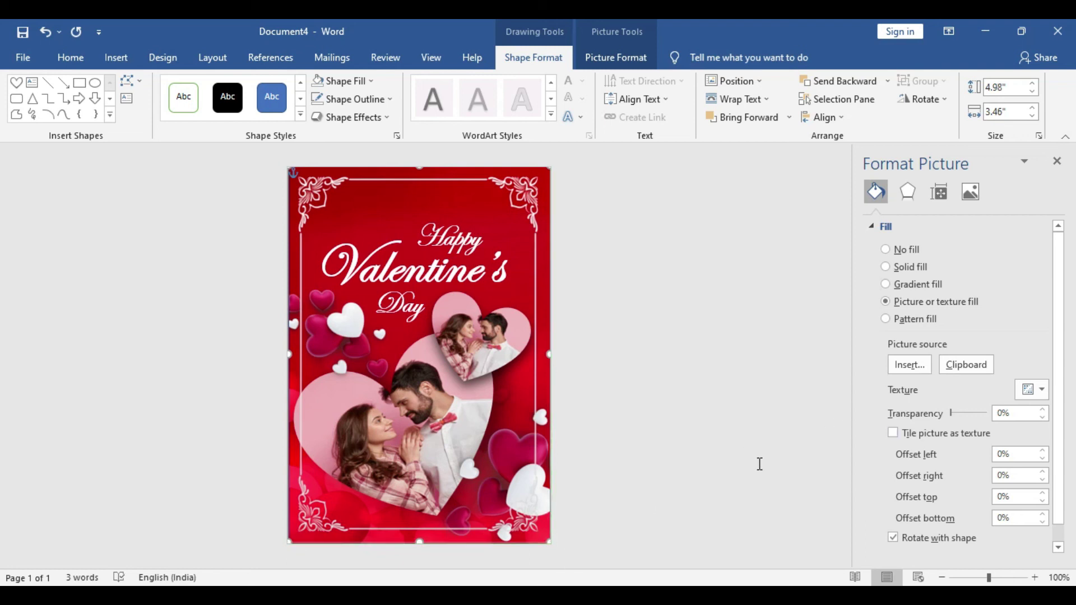
Send the ornate border frame to the back
left_click(491, 187)
right_click(510, 193)
left_click(568, 364)
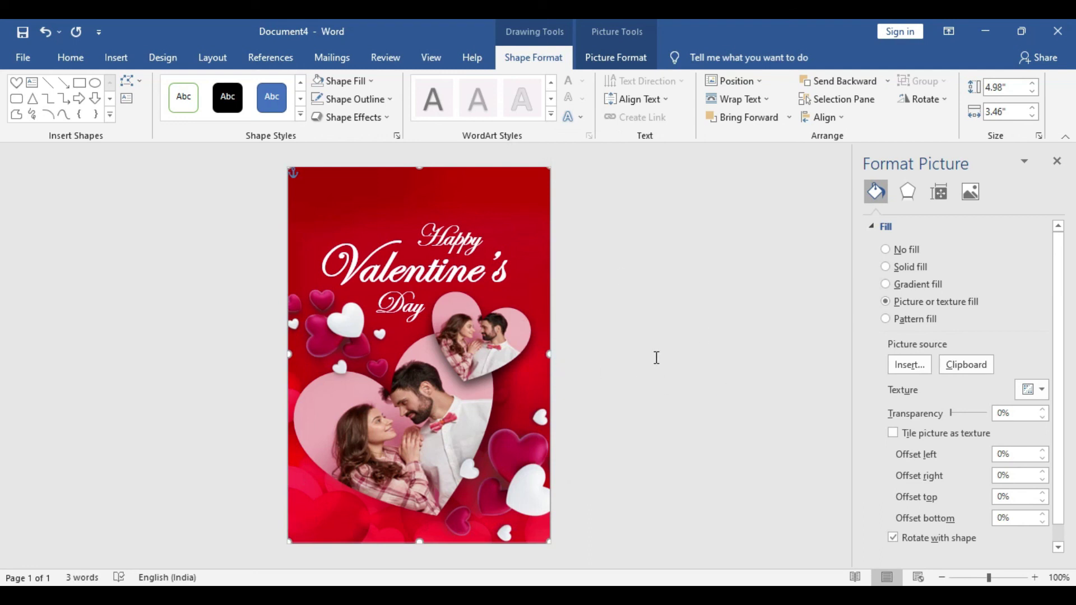
Send the red card background to the back, behind the border frame
left_click(526, 197)
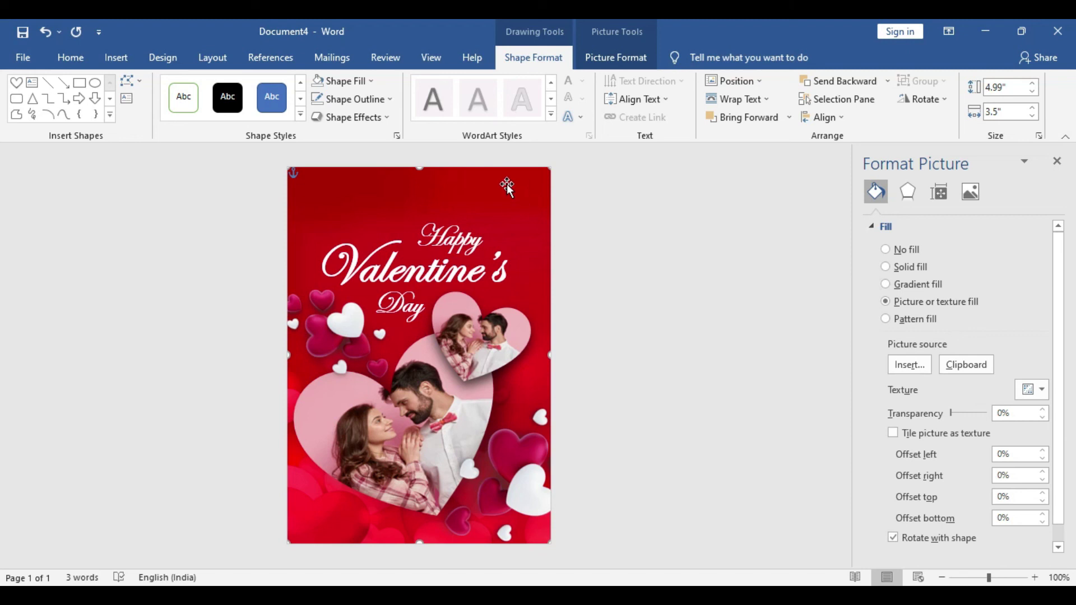
right_click(512, 193)
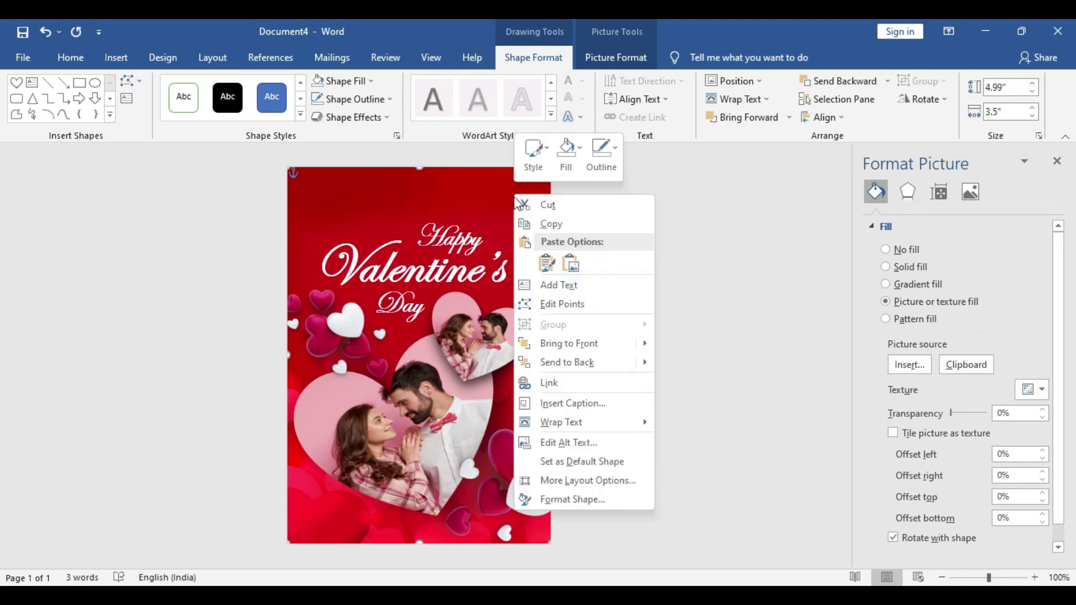
left_click(599, 367)
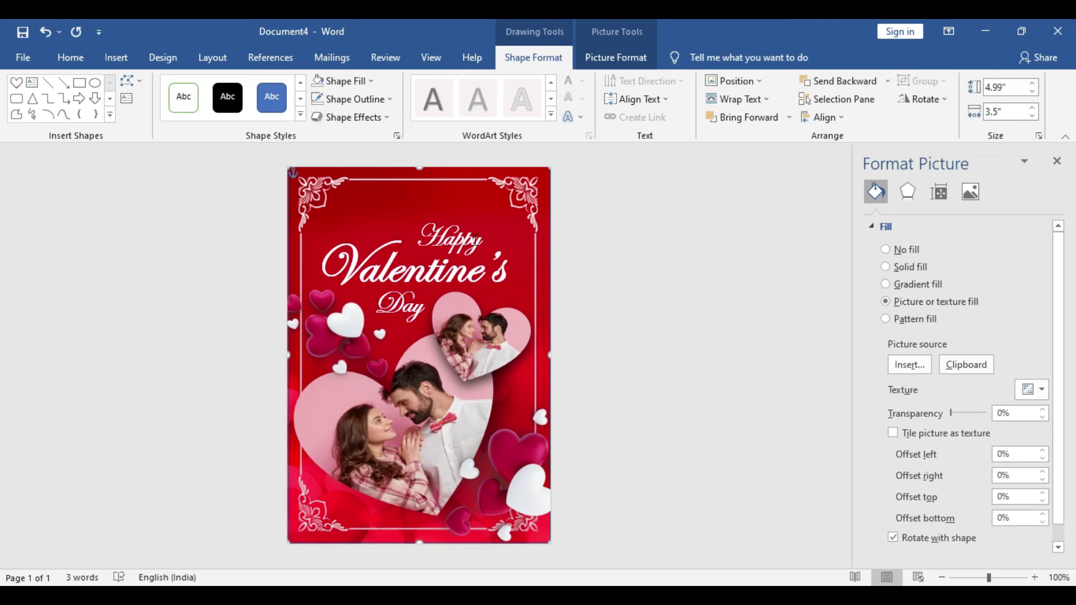
left_click(505, 187)
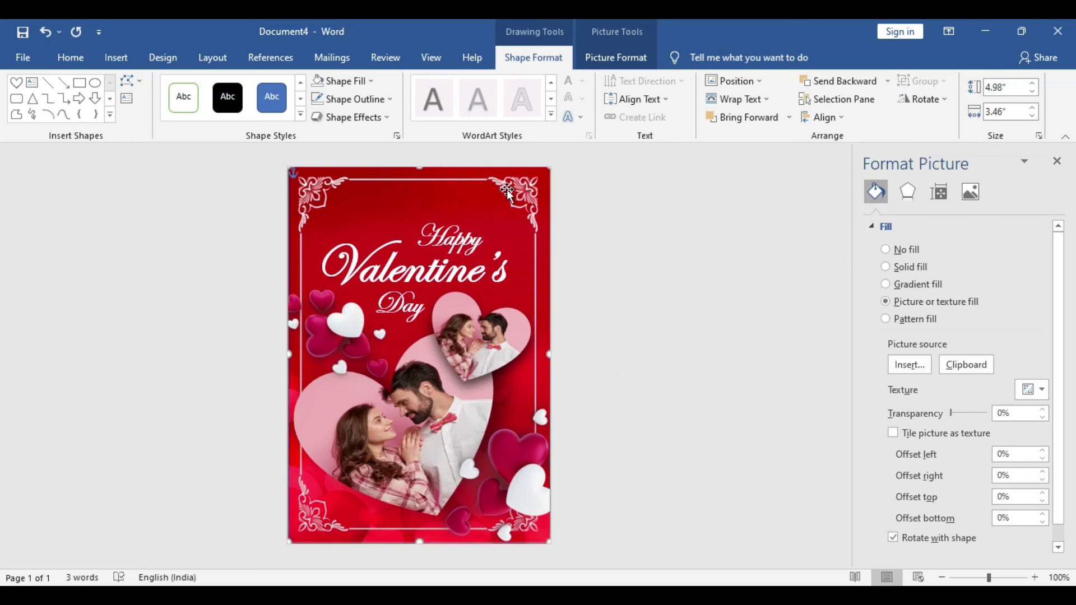
left_click(621, 241)
Remove the outline from the border frame
left_click(519, 188)
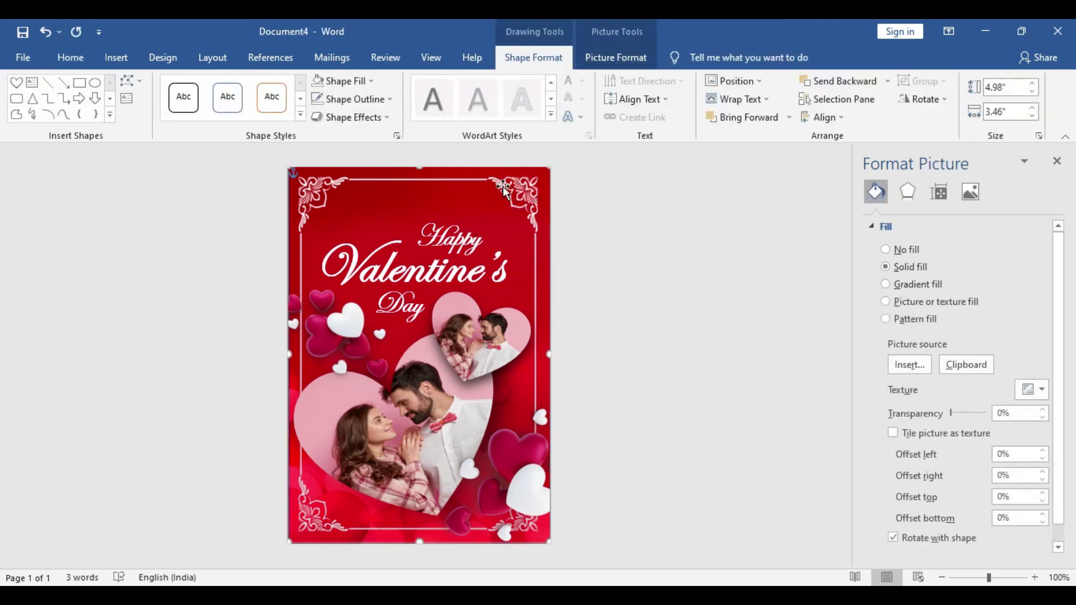
left_click(379, 102)
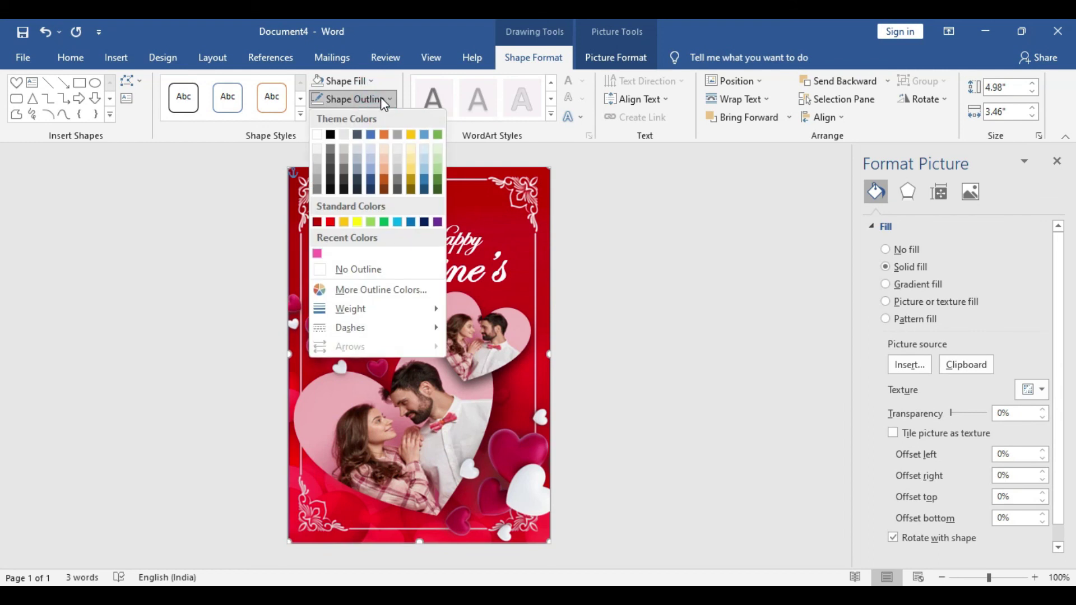
left_click(385, 271)
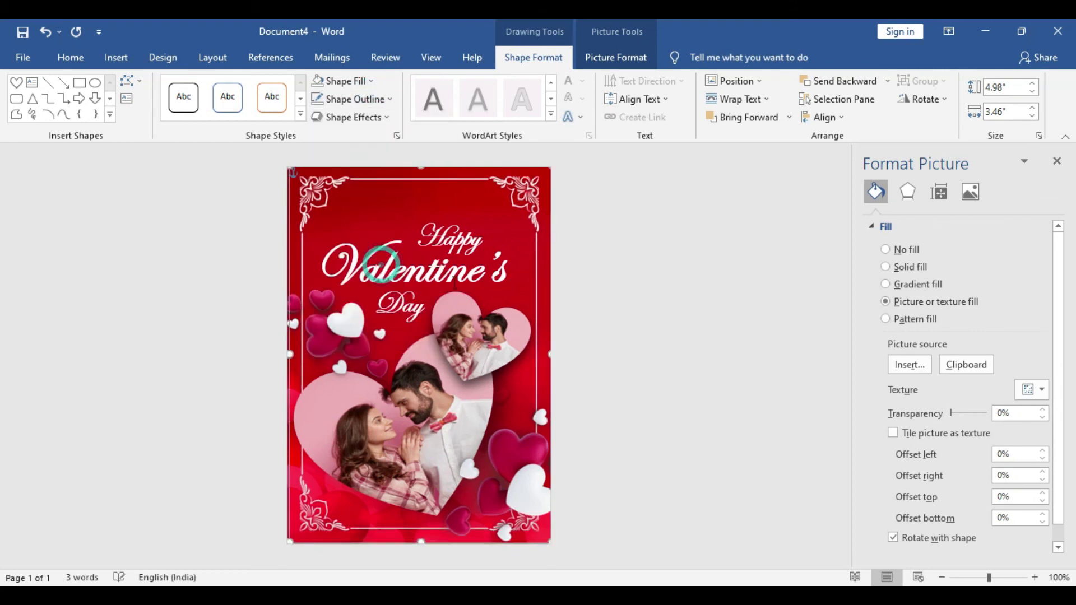
Align the border frame right and middle on the card
left_click(841, 117)
left_click(864, 167)
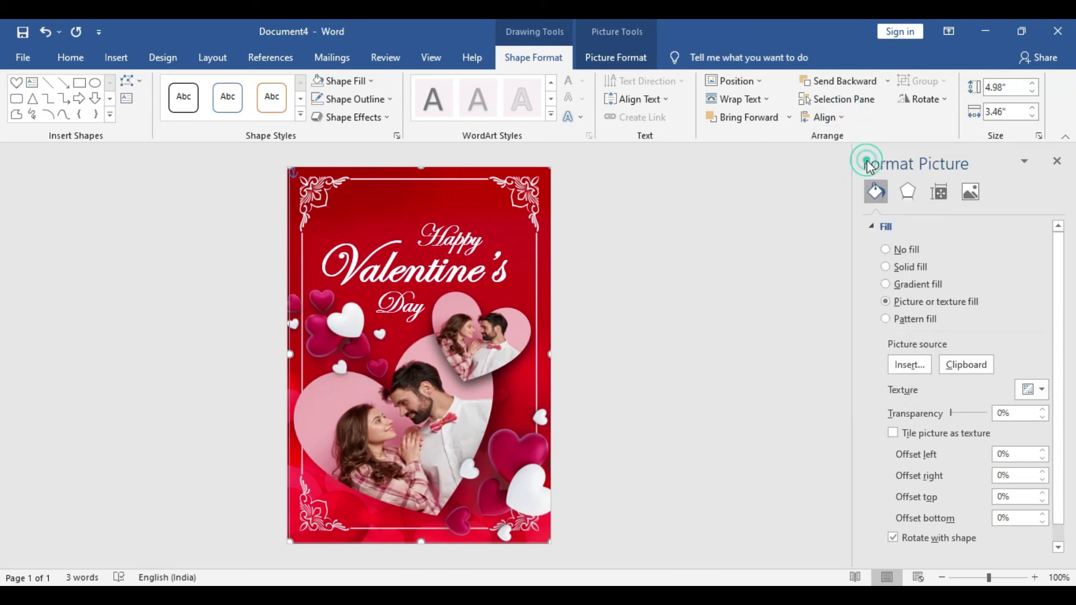
left_click(840, 117)
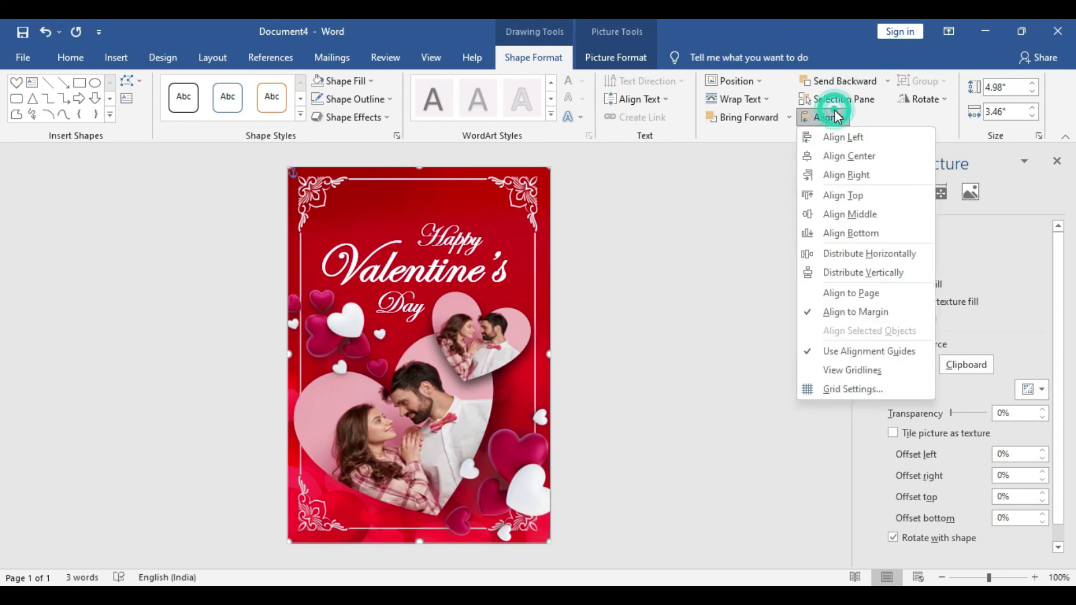
left_click(866, 217)
left_click(711, 348)
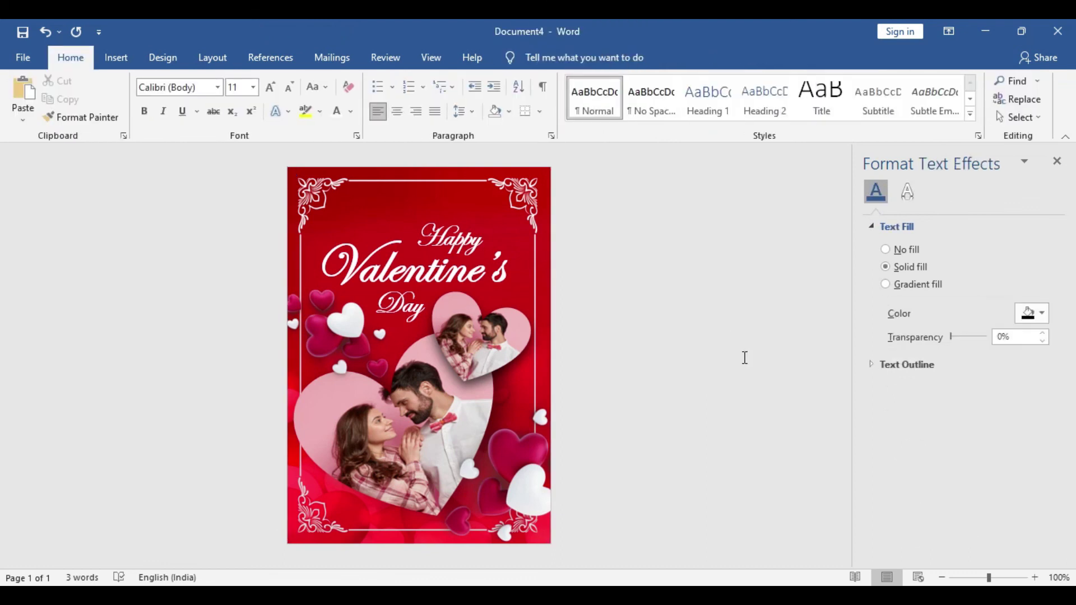